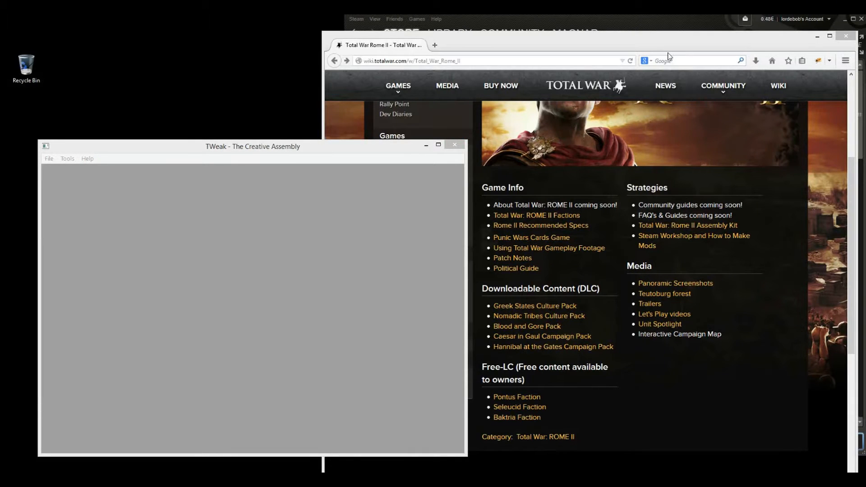
Open the wiki's Total War: Rome II Assembly Kit page and read the installation path and known issue notes
click(800, 180)
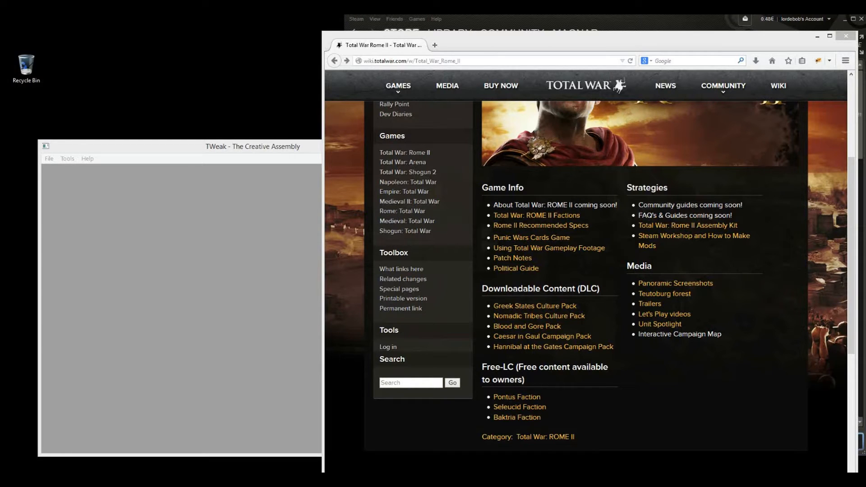
click(673, 227)
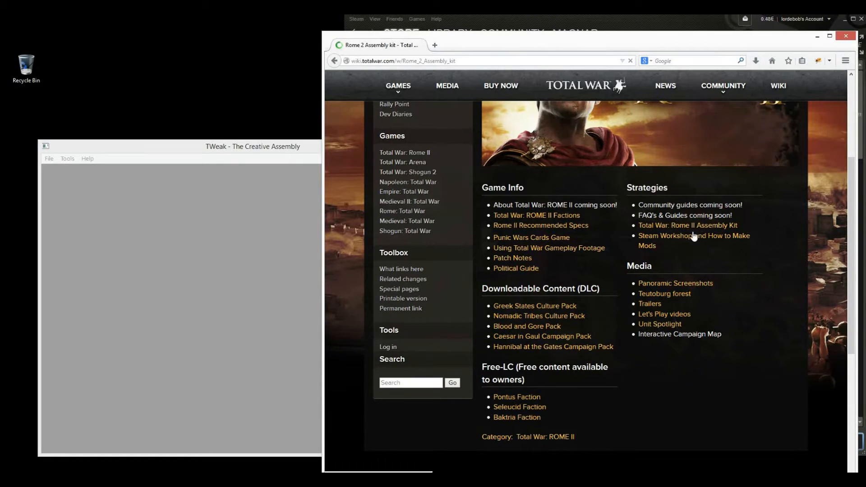
scroll(694, 223, down, 15)
scroll(647, 213, up, 1)
mouse_move(485, 167)
mouse_down()
mouse_move(615, 206)
mouse_move(476, 177)
mouse_up()
click(477, 177)
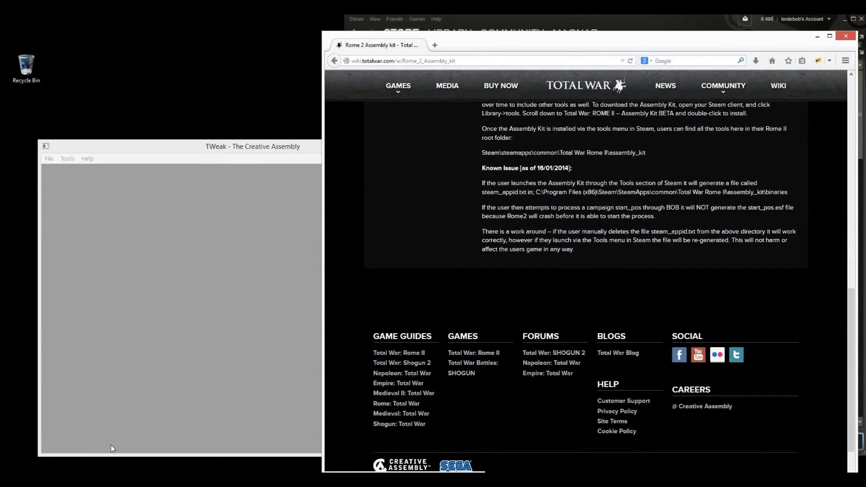
Switch to File Explorer, open the binaries folder inside assembly_kit and look through its files
click(118, 479)
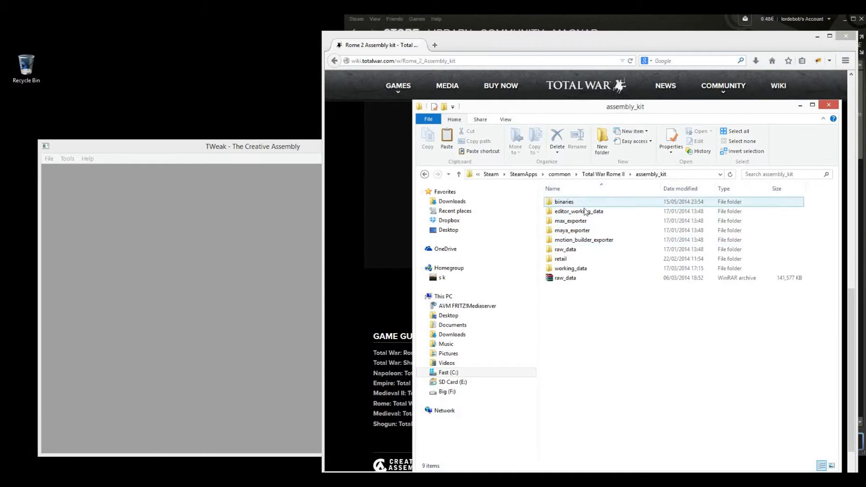
double_click(594, 202)
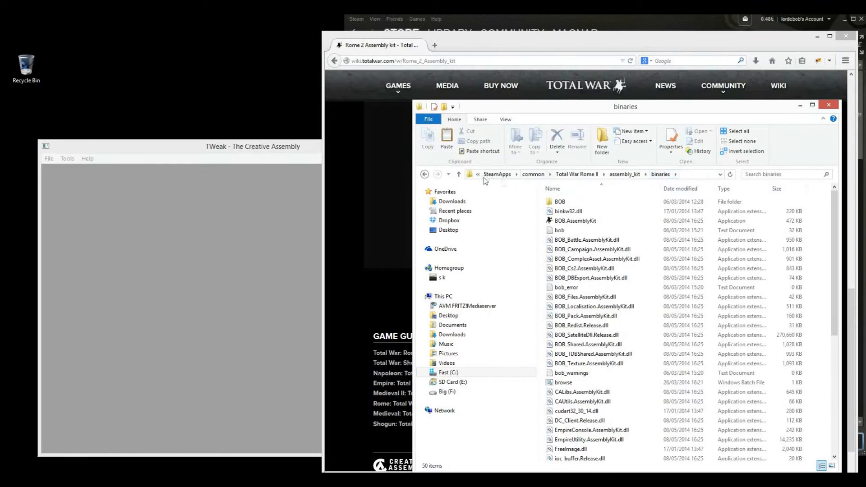
drag(641, 110, 310, 71)
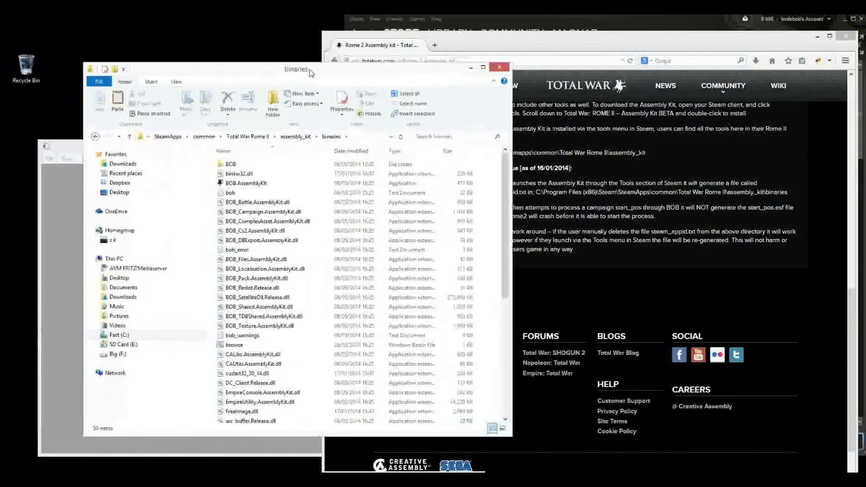
click(316, 297)
scroll(332, 283, down, 4)
scroll(332, 284, down, 3)
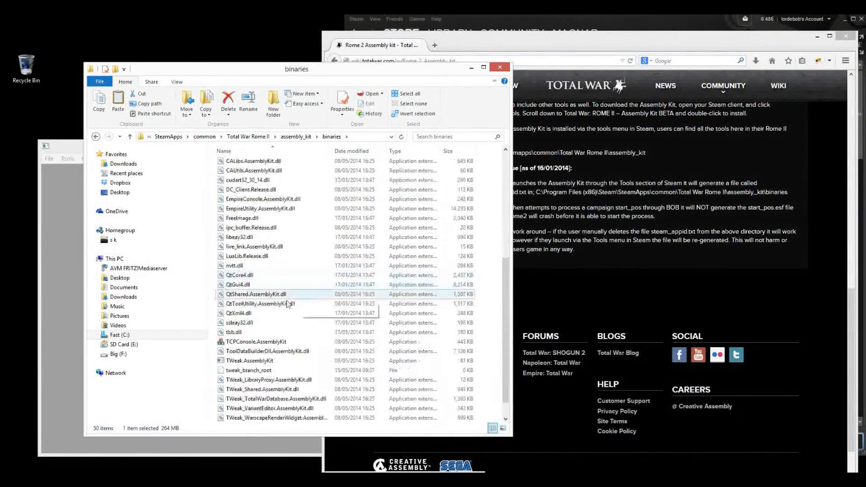
click(251, 322)
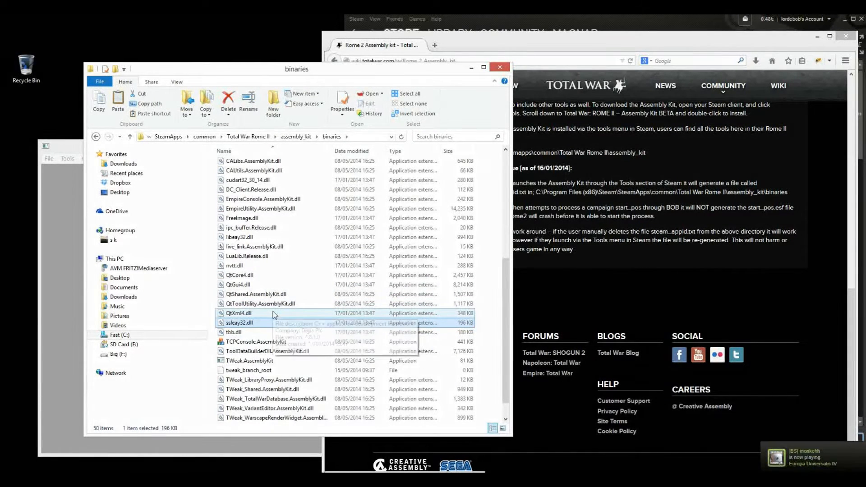
Move the binaries folder window in front of the wiki page and minimize the browser
click(709, 217)
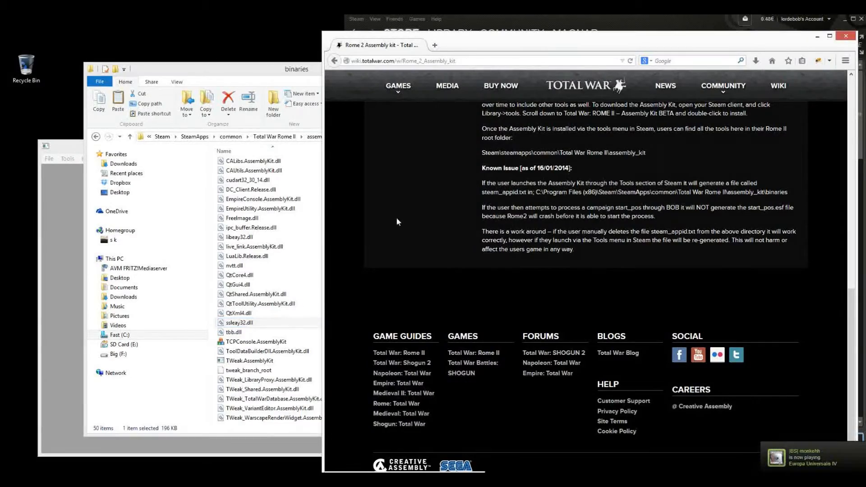
click(277, 75)
drag(276, 75, 550, 135)
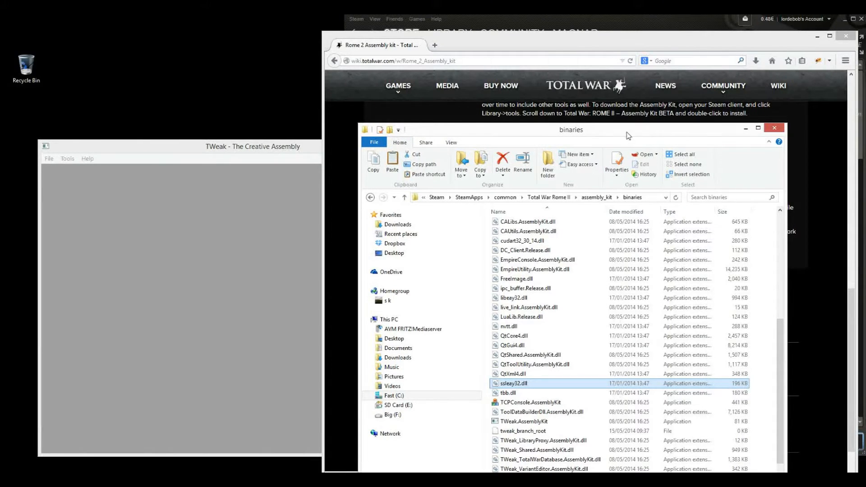
drag(647, 126, 671, 115)
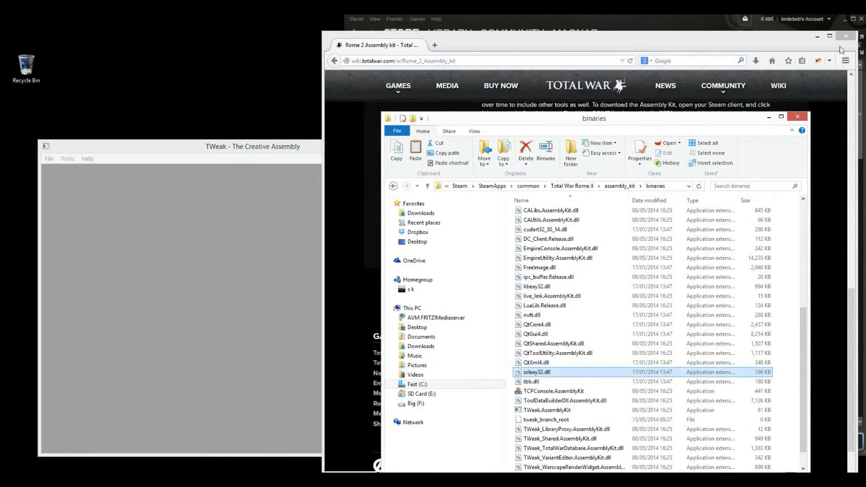
click(816, 36)
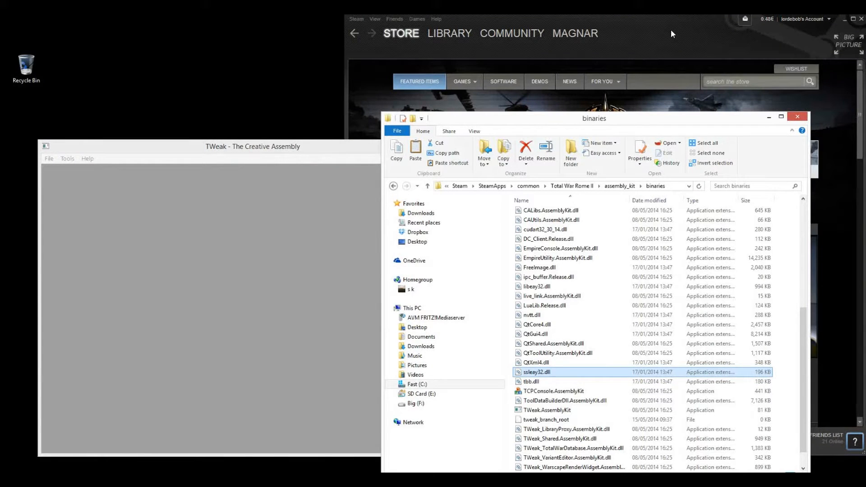
Switch to Steam and find Total War: ROME II - Assembly Kit BETA in the library's tools, showing its available actions
click(451, 37)
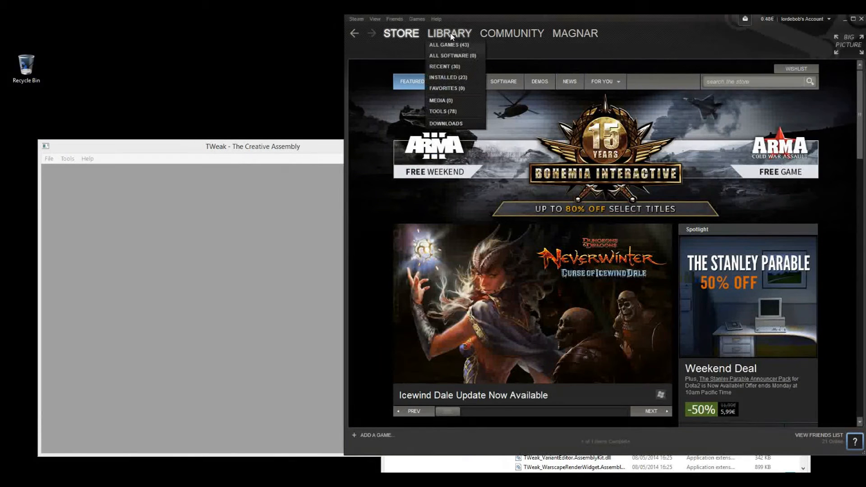
click(448, 111)
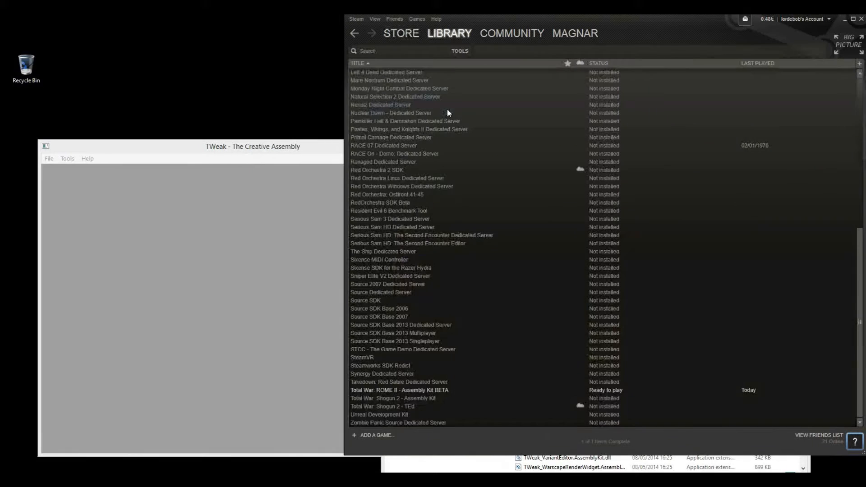
click(400, 390)
right_click(398, 389)
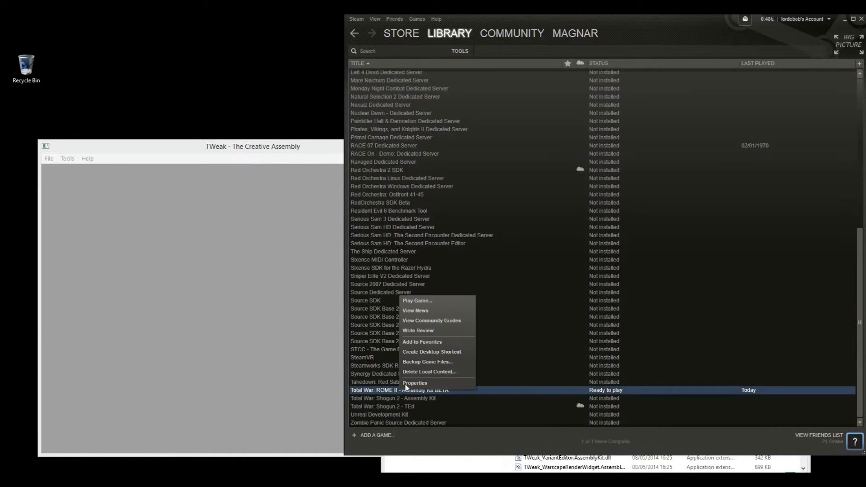
Return to the binaries folder, sort its files by type and select the TWeak.AssemblyKit application
click(439, 465)
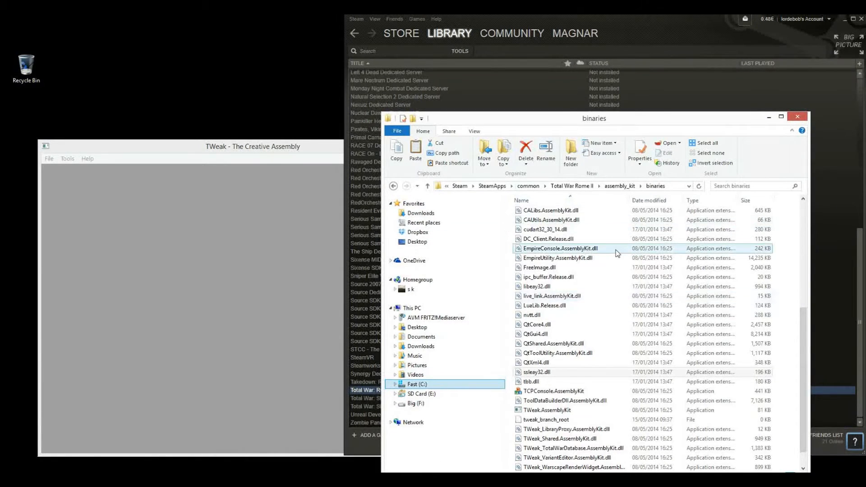
scroll(617, 247, up, 7)
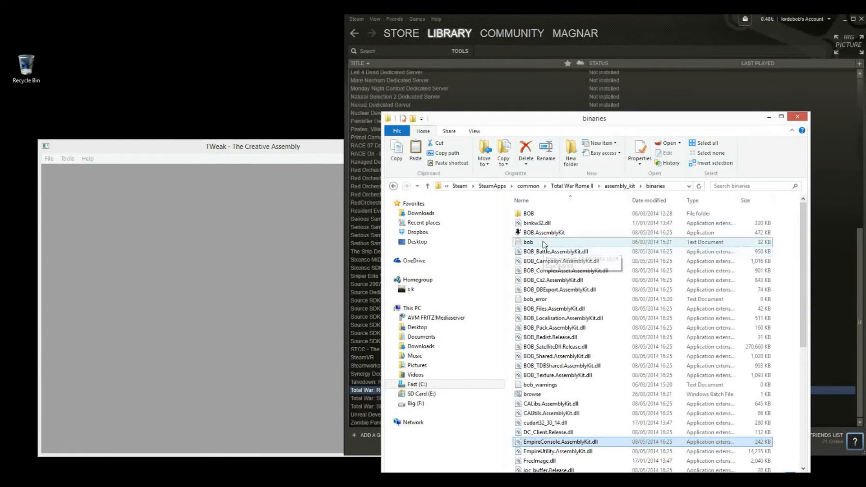
click(559, 202)
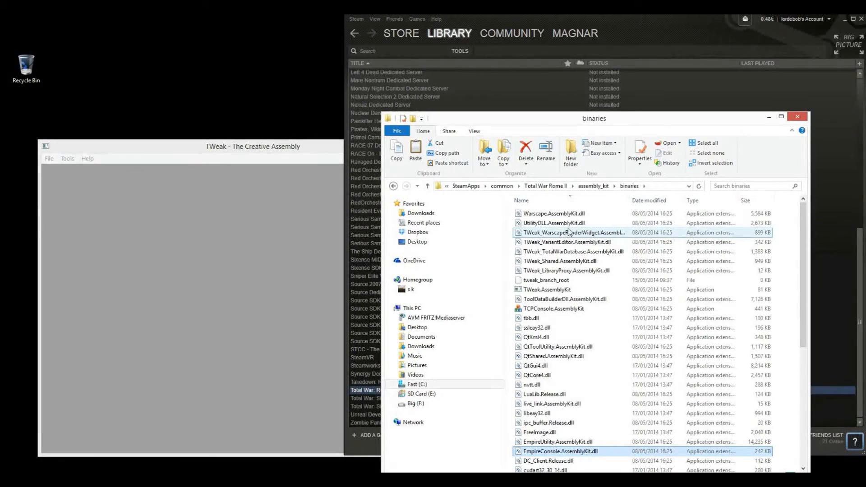
scroll(568, 232, down, 7)
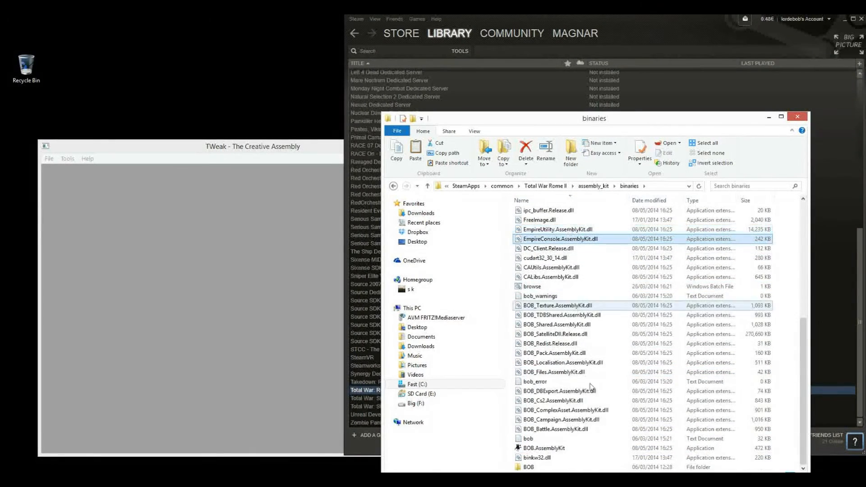
click(650, 201)
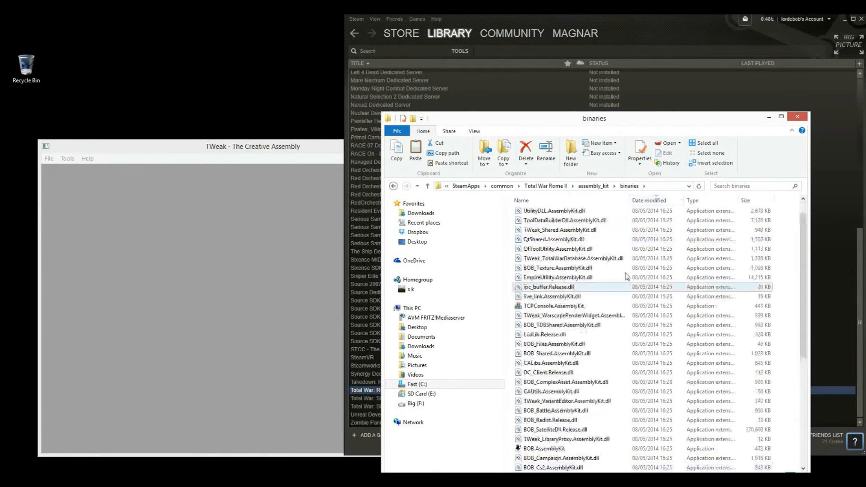
click(661, 201)
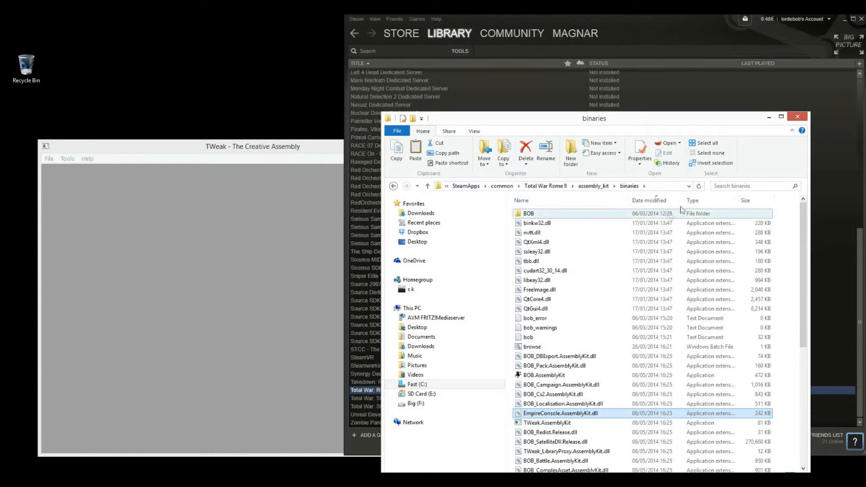
click(696, 207)
click(695, 201)
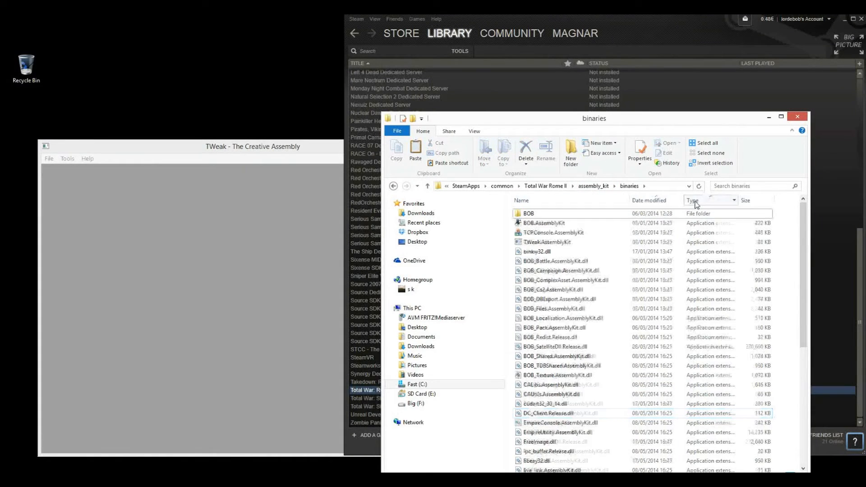
click(563, 243)
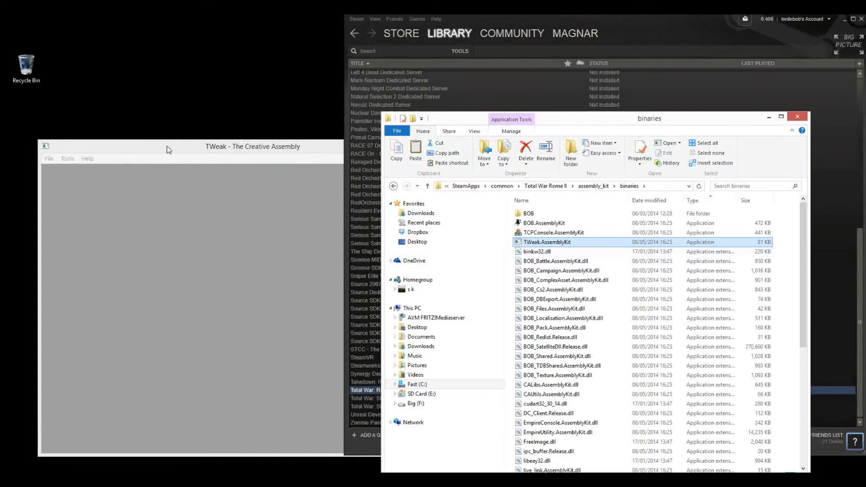
Enlarge the TWeak window and open DAVE - DAtabase Visual Editor, connecting it to the raw_data/db database
drag(166, 148, 210, 58)
drag(505, 364, 820, 455)
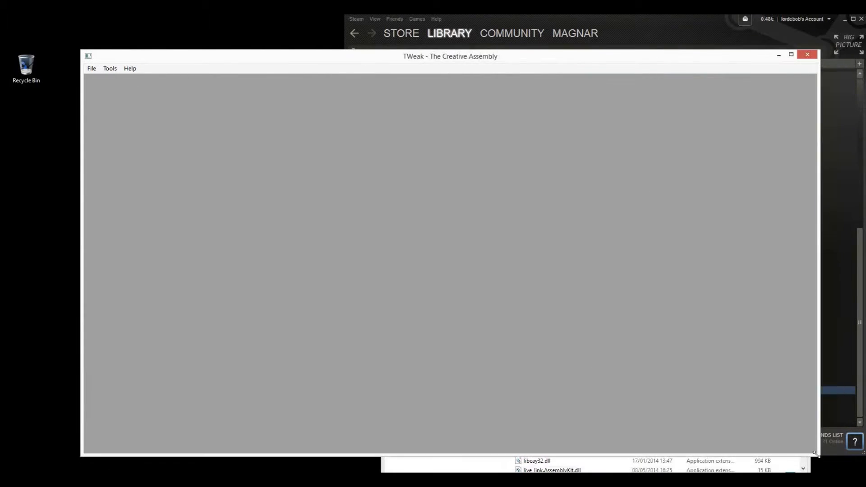
click(110, 68)
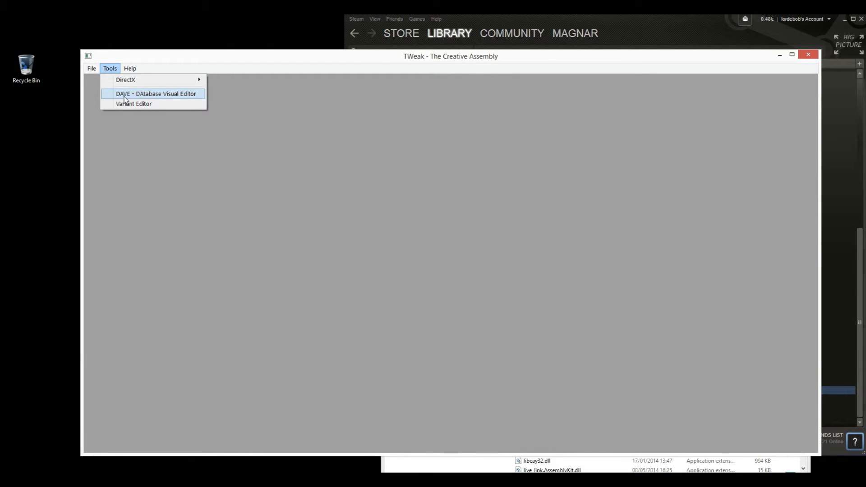
click(125, 95)
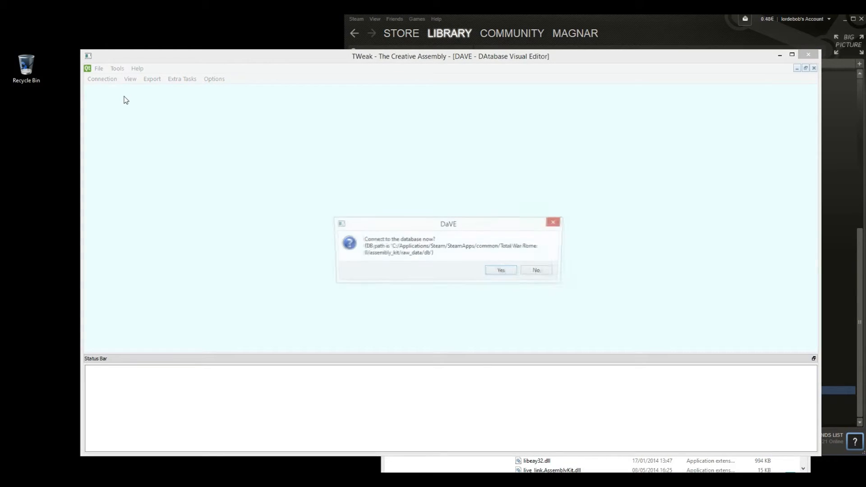
click(498, 272)
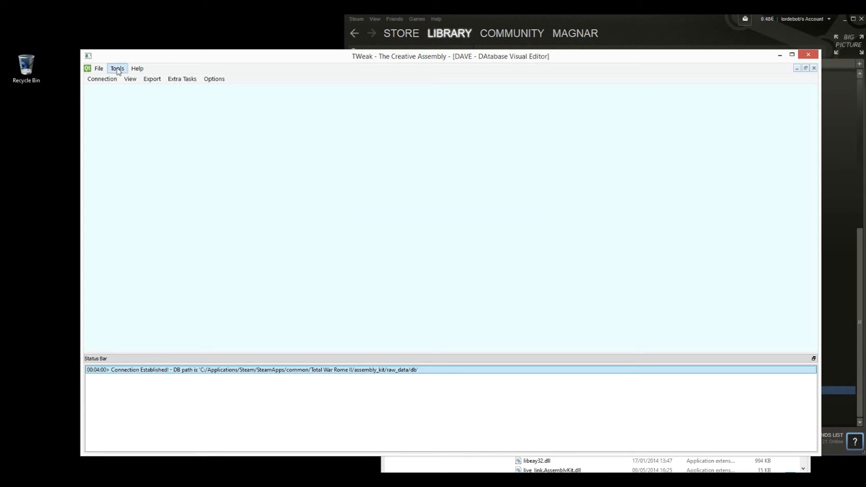
Open the Table Launcher in the database editor
click(118, 69)
click(126, 80)
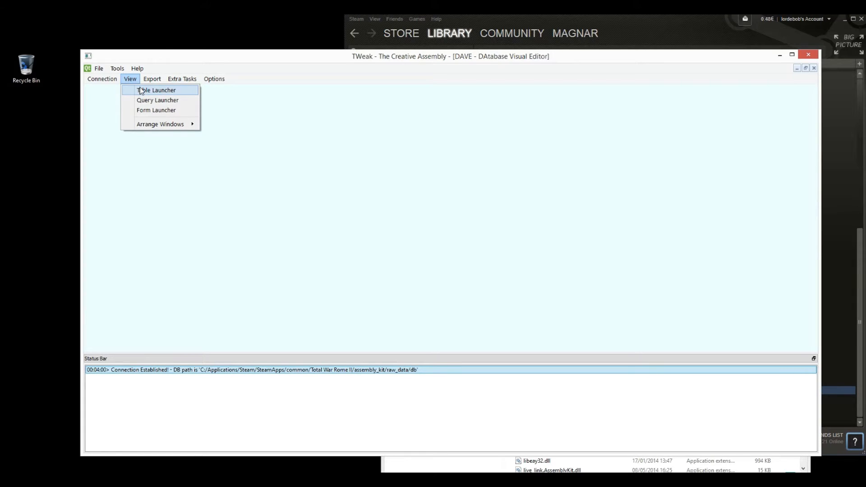
click(140, 91)
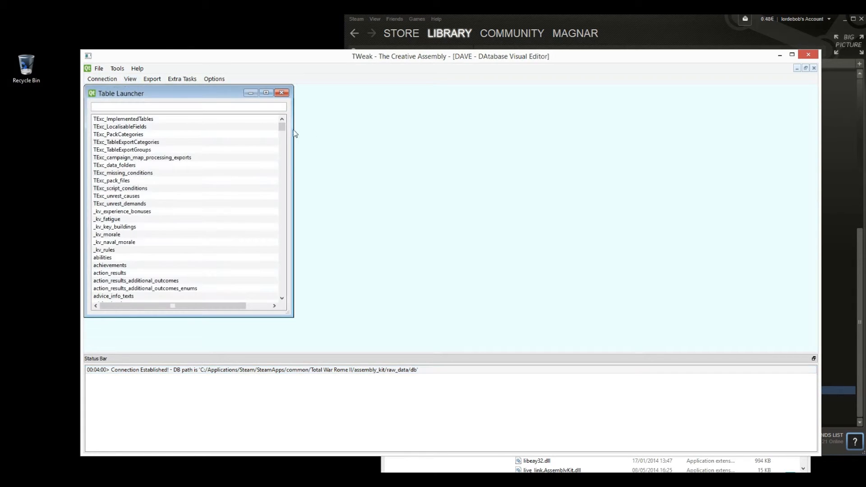
Find and open the start_pos_character_traits table, then select records 0 to 10 in its enlarged editor
drag(282, 128, 292, 261)
scroll(193, 249, down, 8)
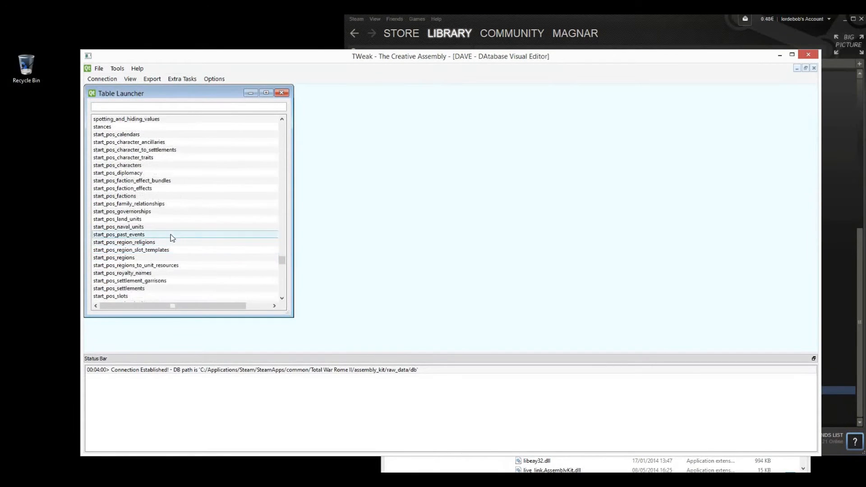
click(119, 243)
scroll(115, 291, down, 3)
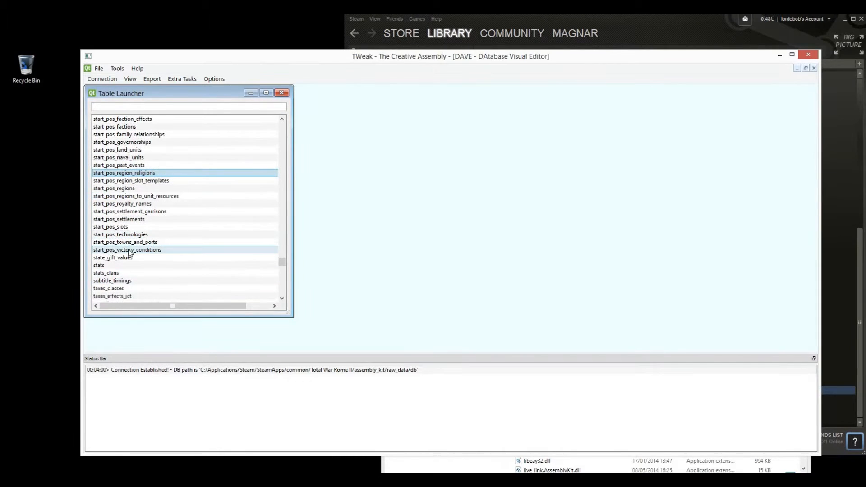
scroll(134, 158, up, 3)
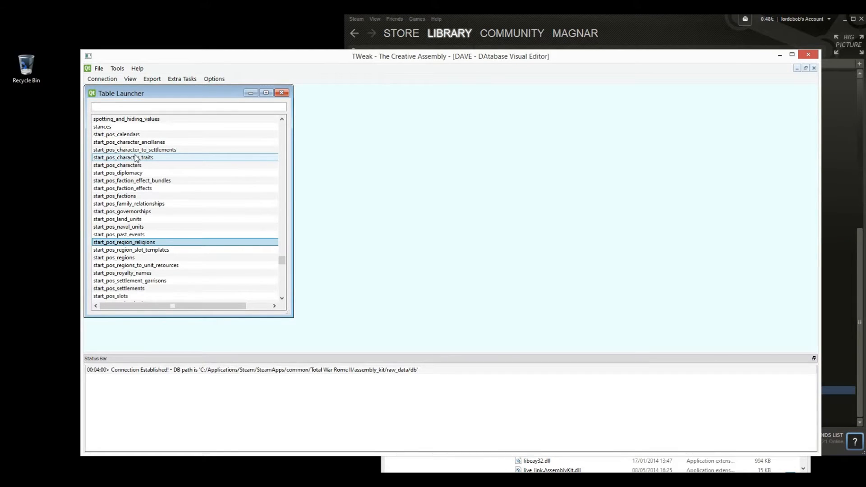
double_click(135, 157)
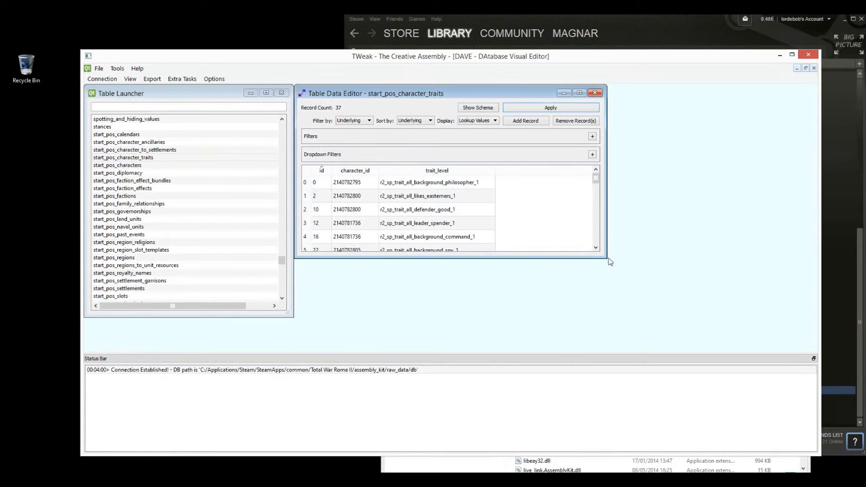
drag(607, 258, 700, 352)
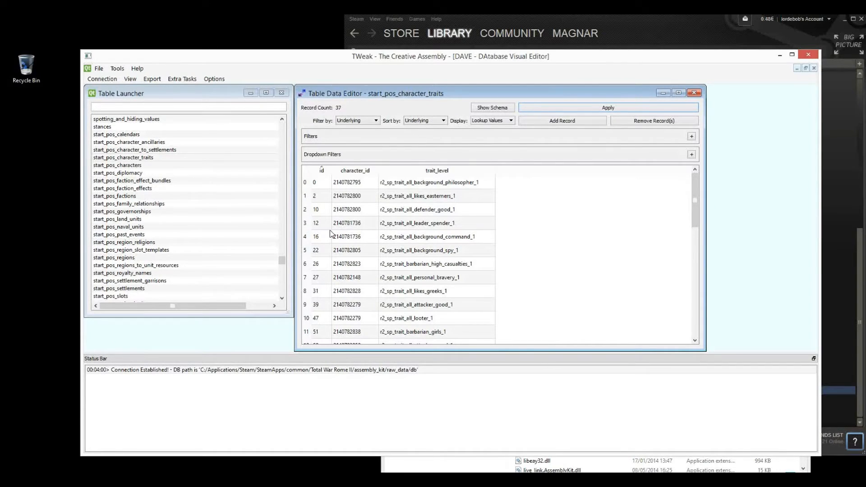
drag(393, 184, 320, 323)
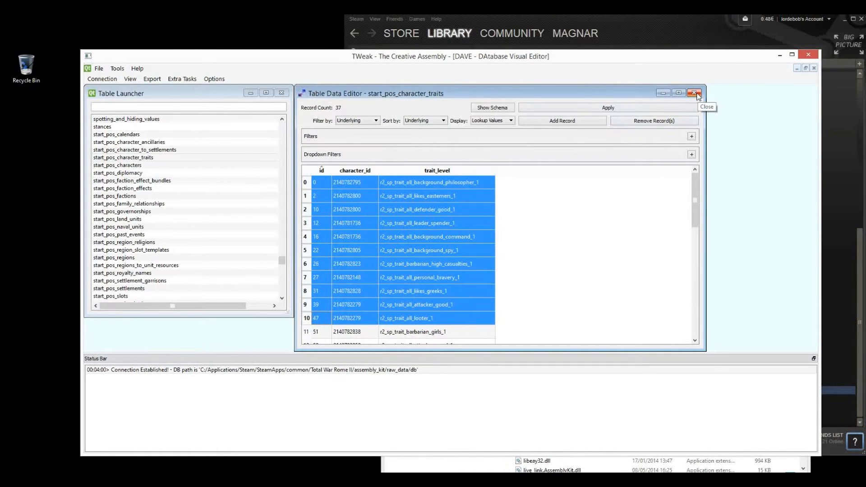
Clear the multi-record selection, then close the start_pos_character_traits editor and the Table Launcher
click(328, 222)
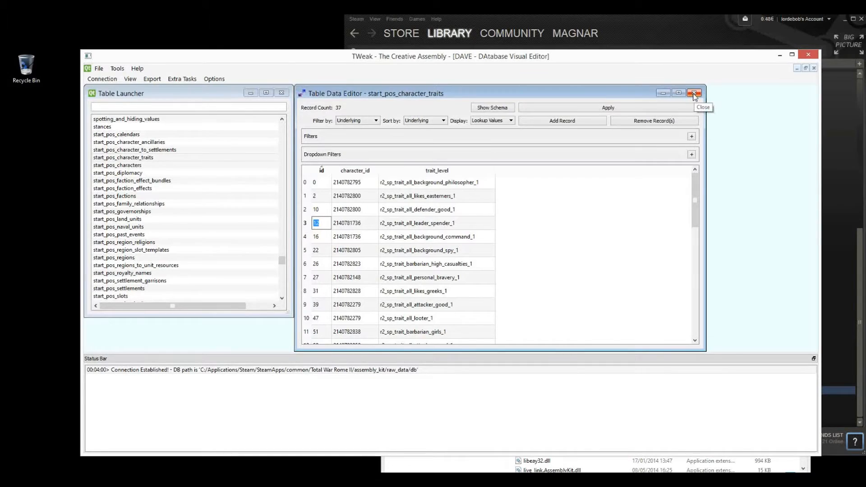
click(694, 94)
click(282, 93)
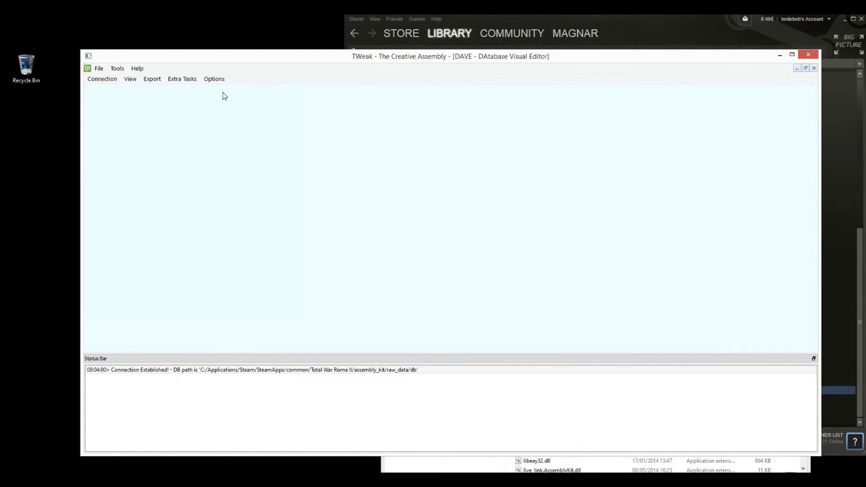
Open the Query Launcher to view its available queries and close it again
click(130, 78)
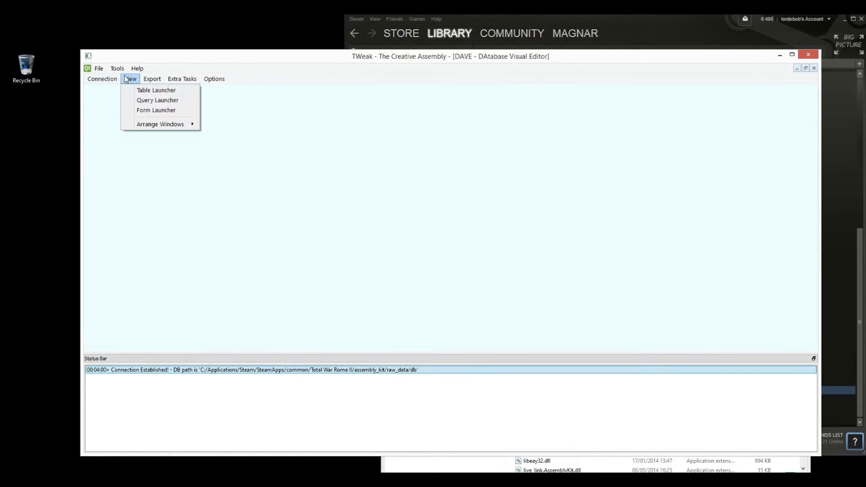
click(148, 100)
drag(145, 97, 147, 97)
click(140, 138)
click(283, 93)
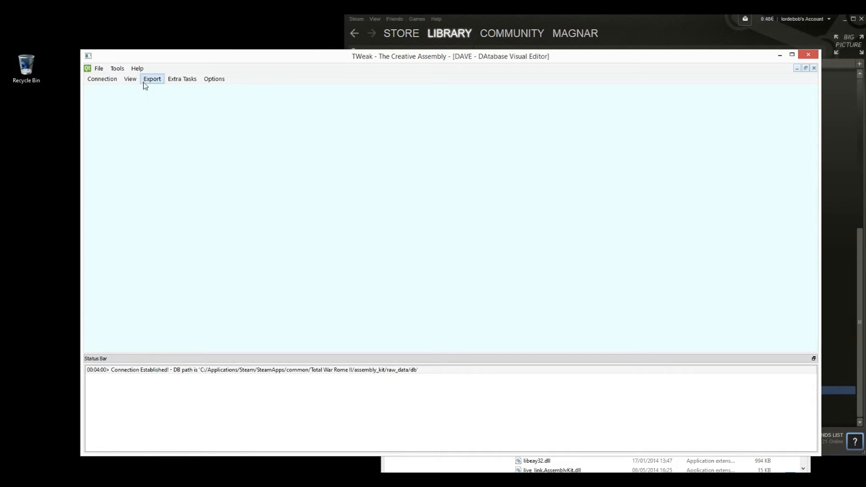
Open the starting_positions form from the Form Launcher, maximize it and enlarge the work area above the status bar
click(135, 80)
click(148, 112)
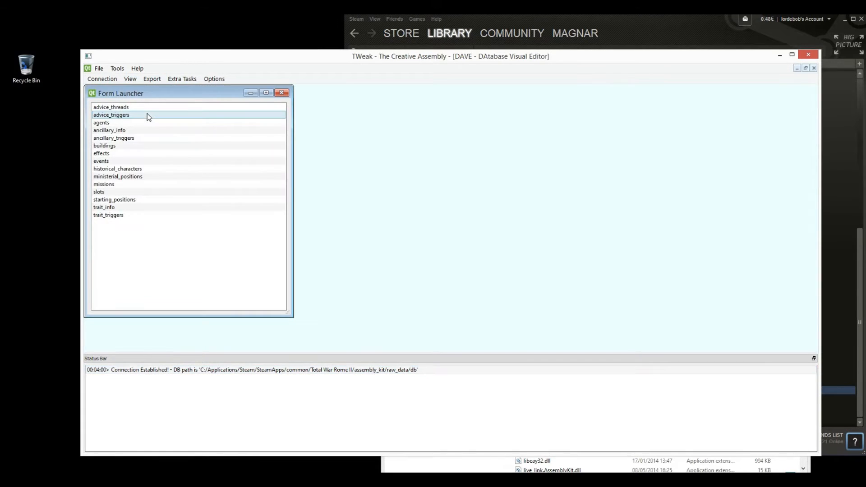
double_click(120, 200)
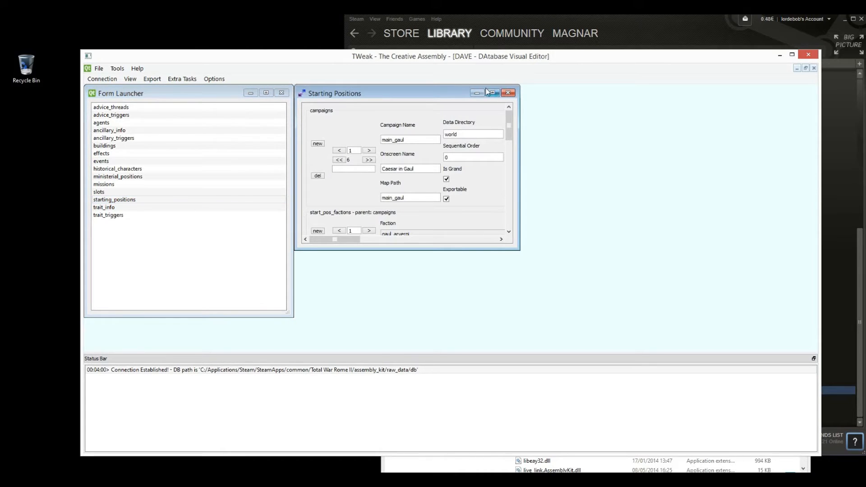
click(495, 93)
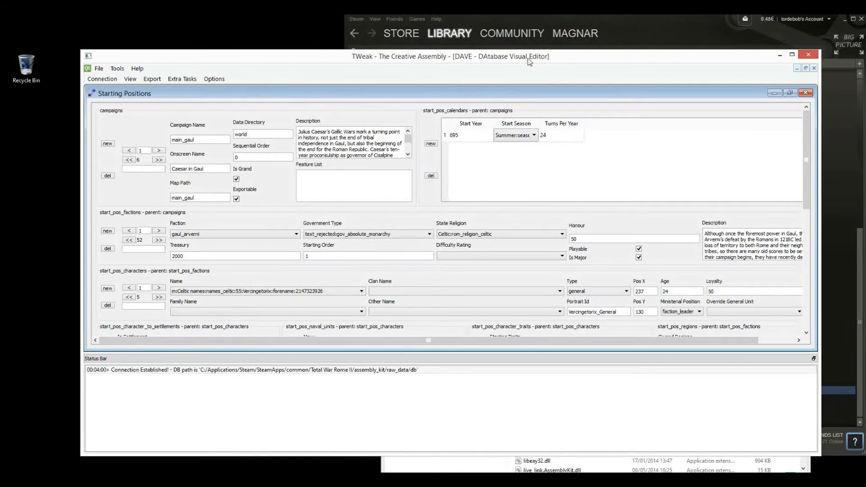
drag(529, 51, 525, 26)
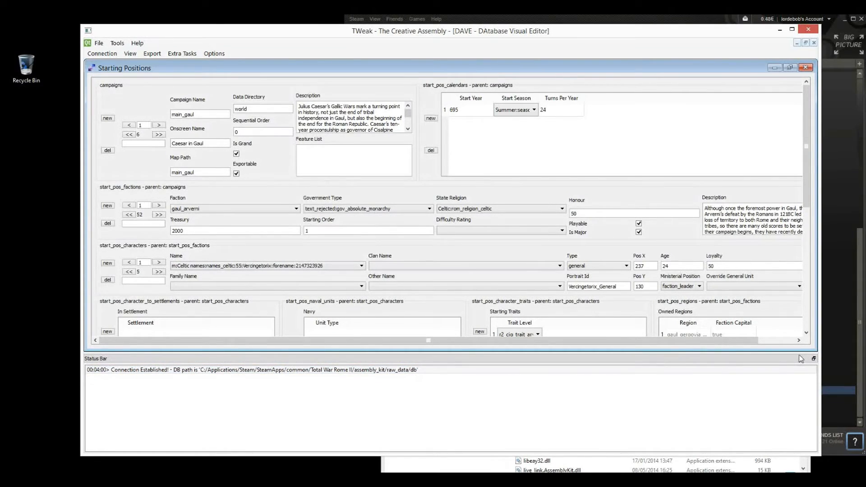
drag(785, 354, 784, 405)
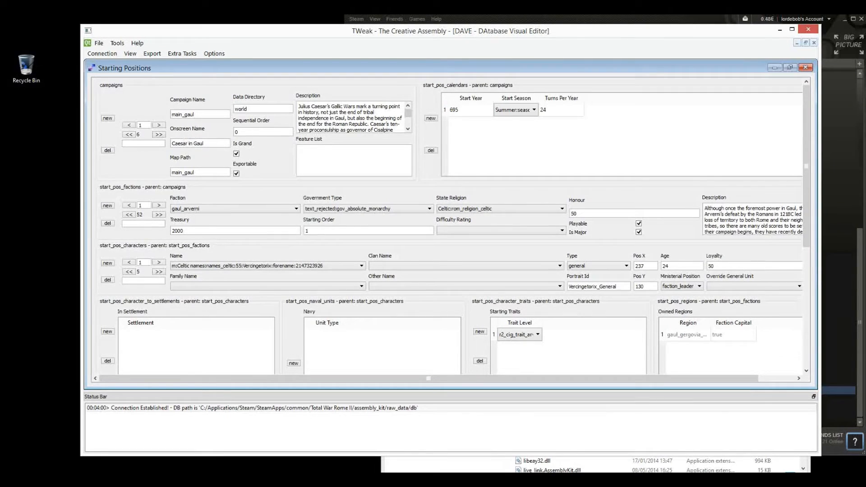
Browse the campaign records up to prologue_01, view its faction choices and go back to the main_rome record
double_click(183, 115)
click(174, 114)
click(158, 126)
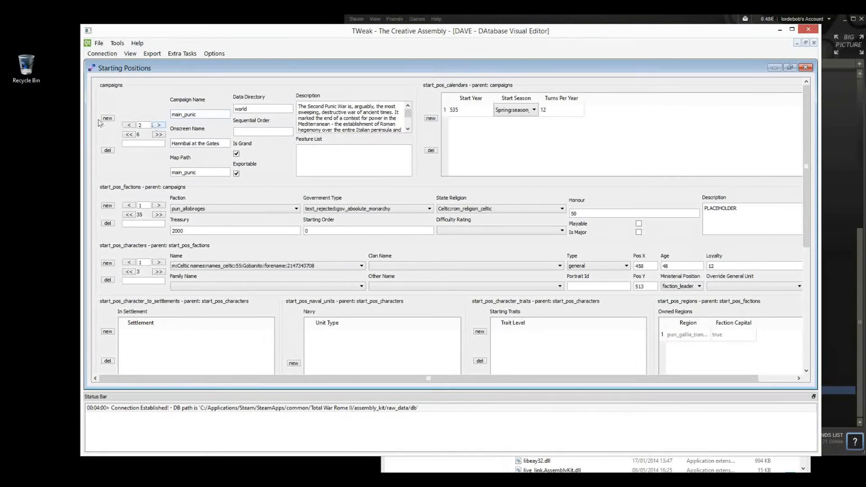
click(159, 125)
click(158, 125)
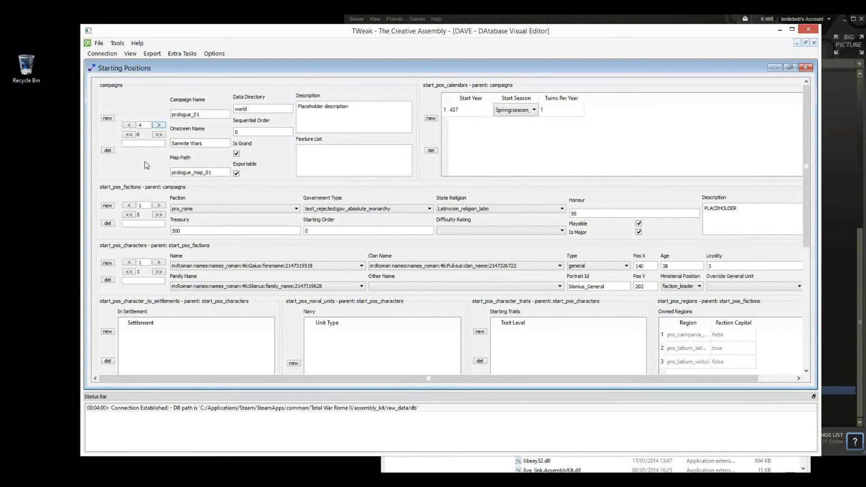
click(226, 209)
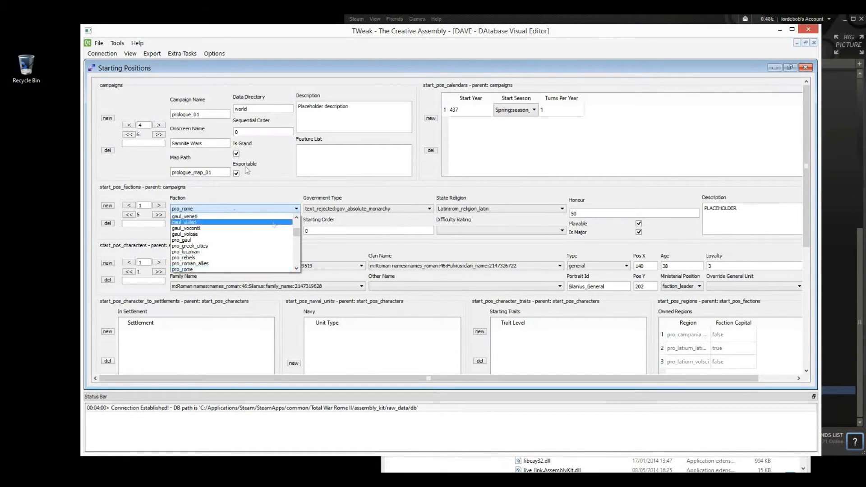
click(219, 91)
click(130, 125)
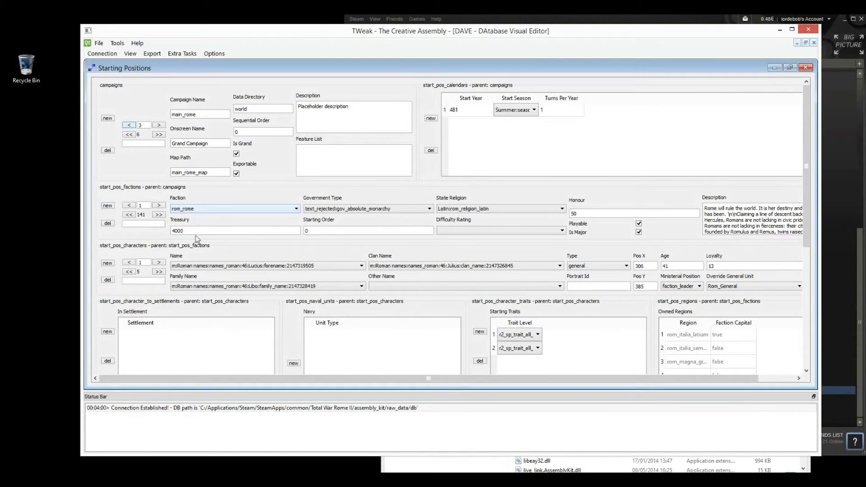
Set the treasury of the rom_rome faction in the main_rome campaign to 6000
double_click(181, 230)
text(6000)
click(336, 230)
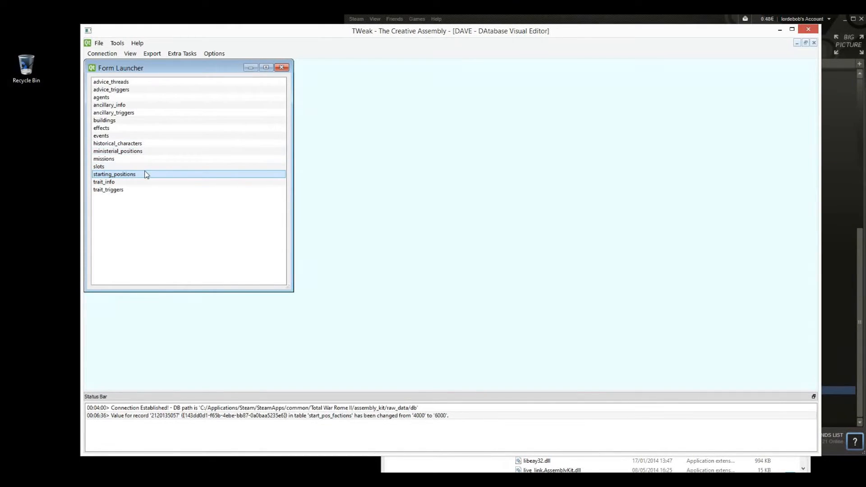
Reopen the starting_positions form in a larger window and close it again
double_click(144, 174)
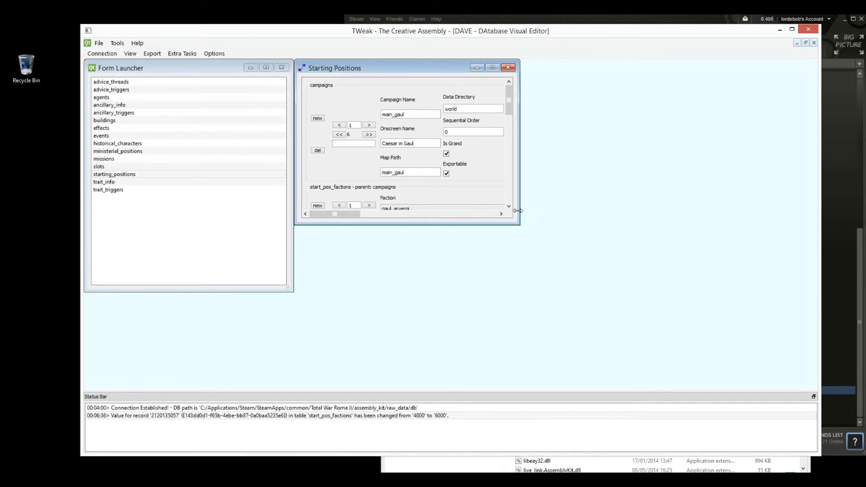
drag(521, 227, 709, 352)
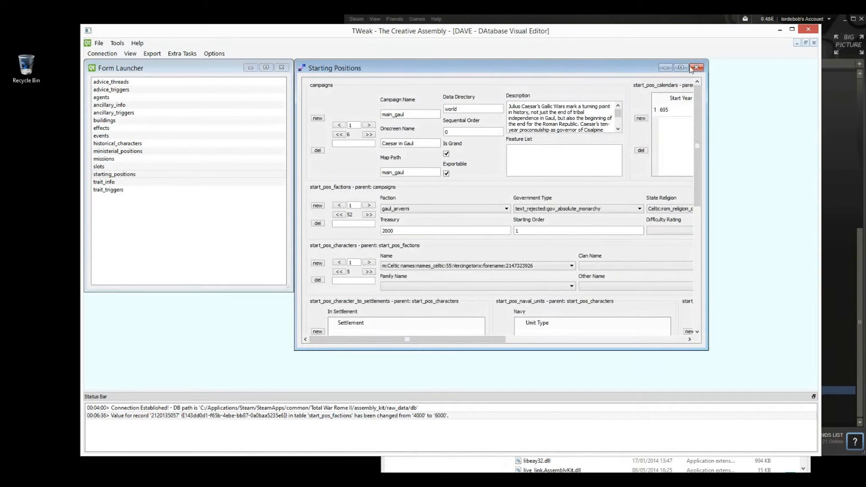
click(697, 68)
click(431, 417)
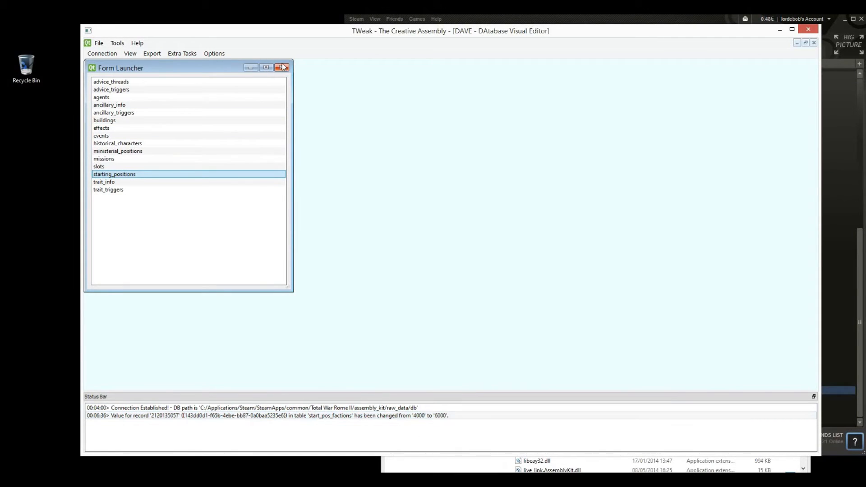
Locate the start_pos_factions table in the Table Launcher and close both the Table Launcher and Form Launcher
click(131, 53)
click(140, 63)
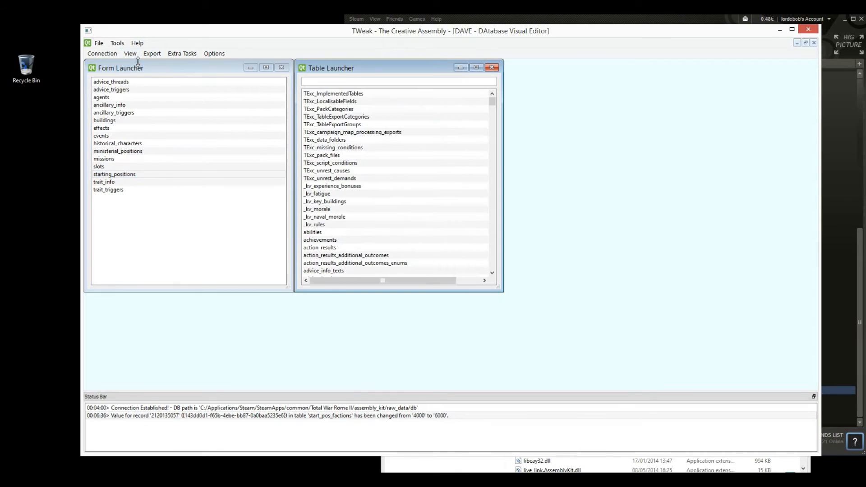
drag(487, 103, 491, 204)
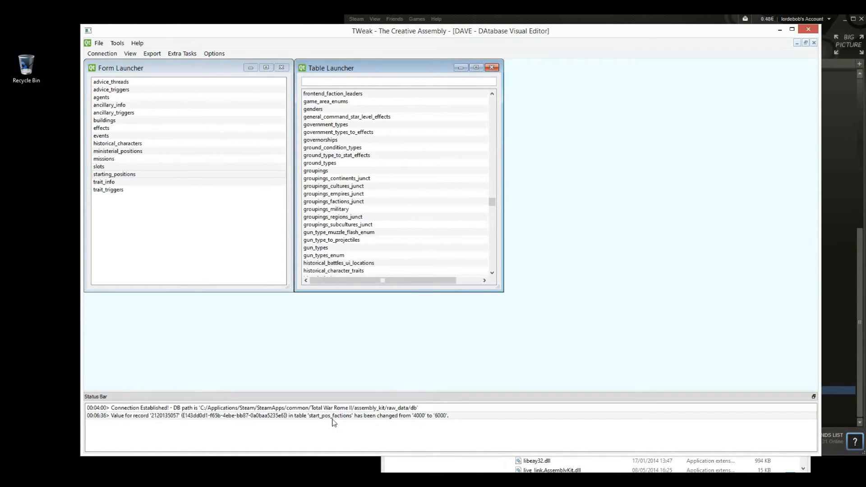
scroll(491, 240, down, 13)
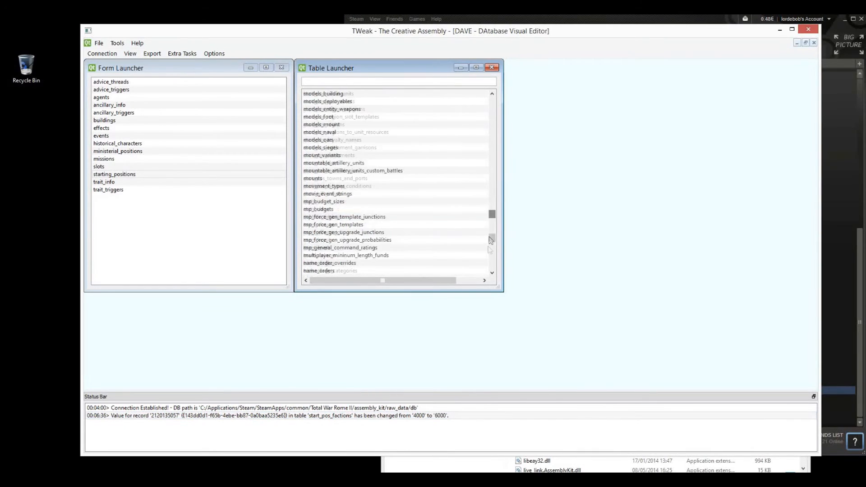
scroll(491, 240, down, 20)
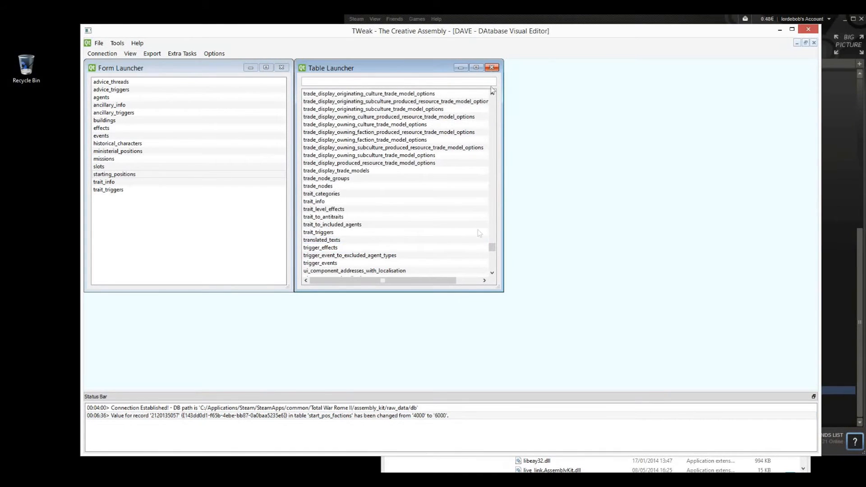
scroll(490, 239, down, 15)
scroll(364, 266, up, 20)
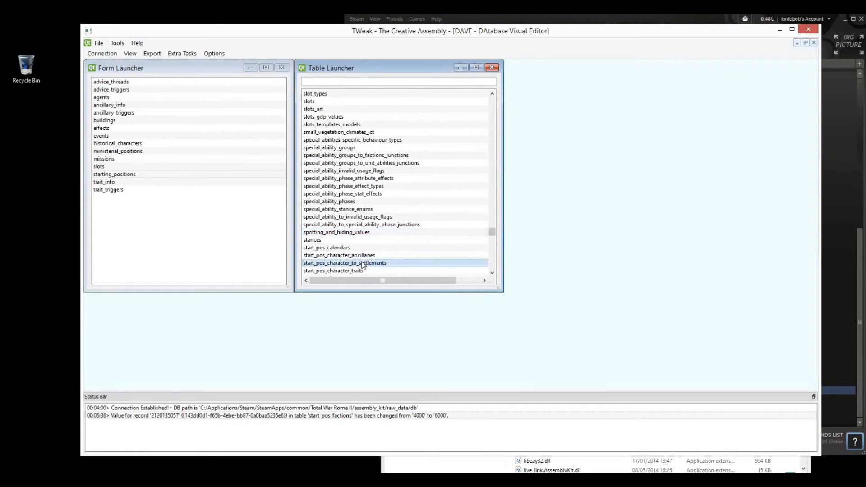
scroll(363, 265, down, 4)
click(343, 216)
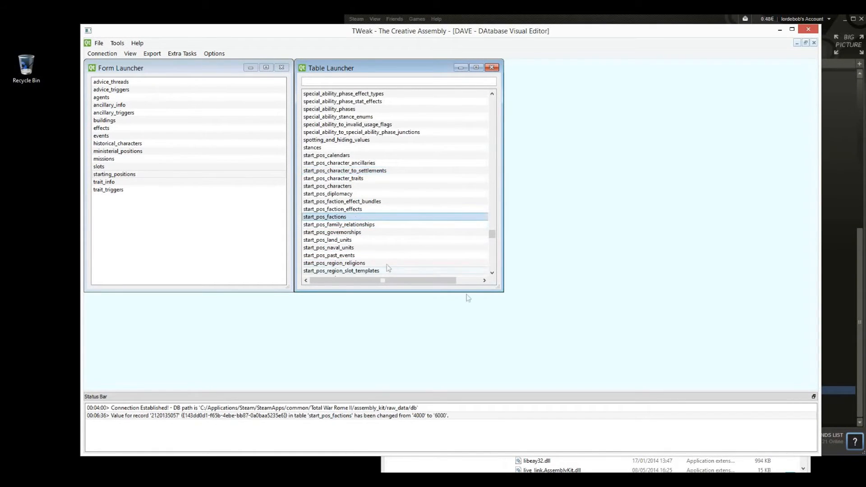
click(491, 67)
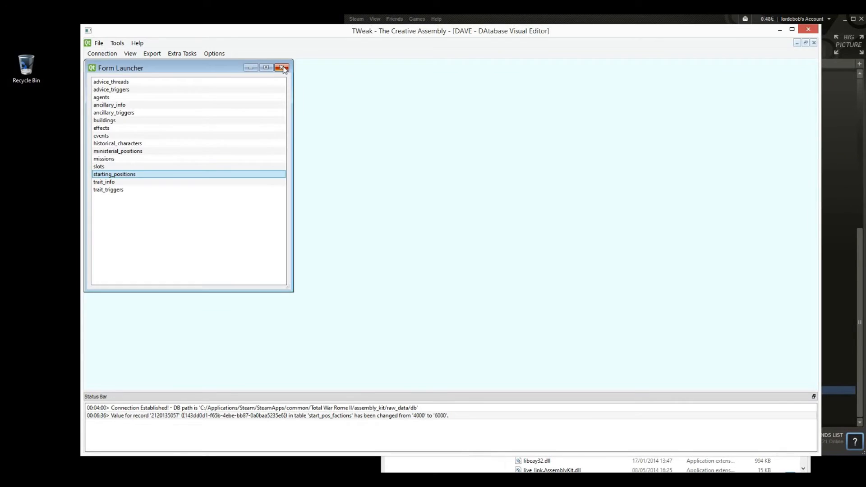
click(282, 67)
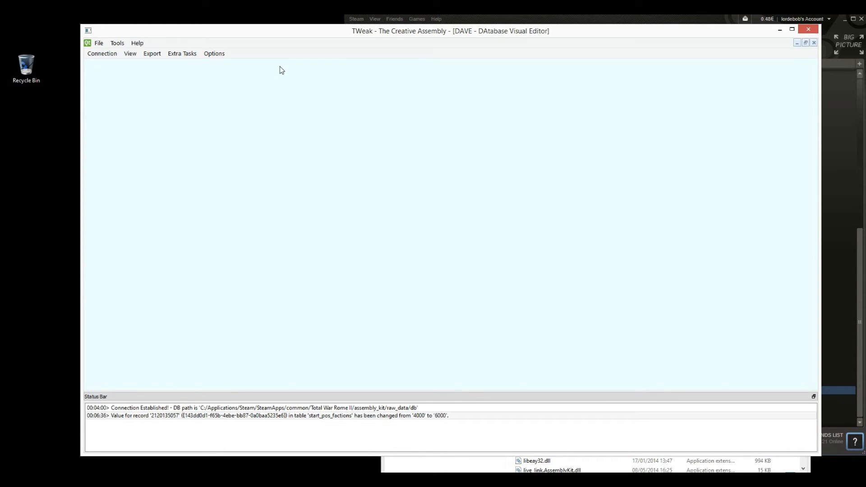
Switch to the binaries folder, launch BOB.AssemblyKit and move its data file selection window clear of the console
key(alt+Tab)
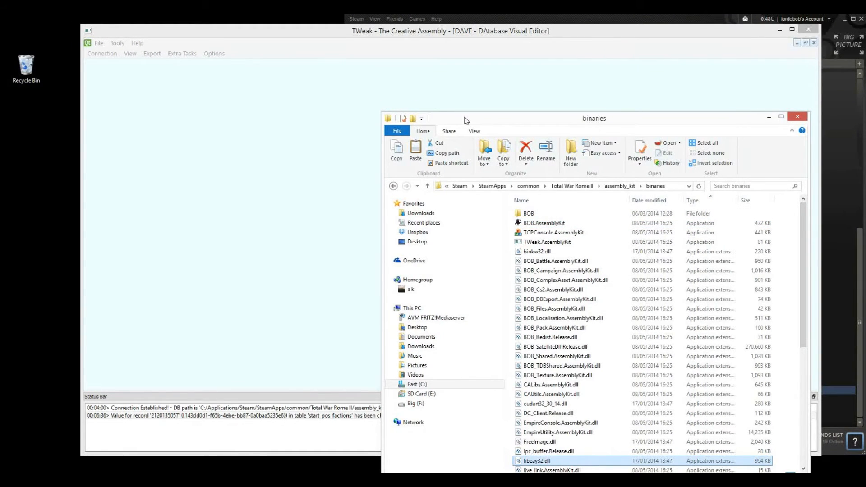
click(536, 225)
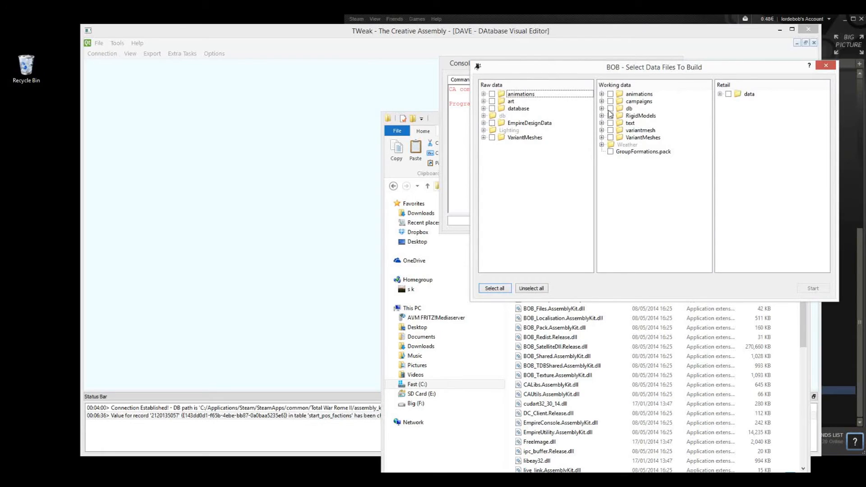
drag(624, 70, 439, 114)
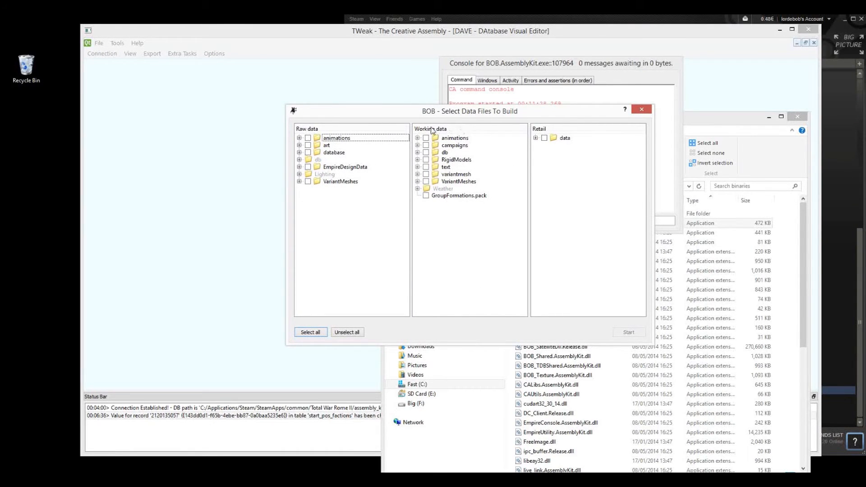
Select the Process start pos (main_rome) action for the main_rome campaign in the working data and start the build
click(417, 145)
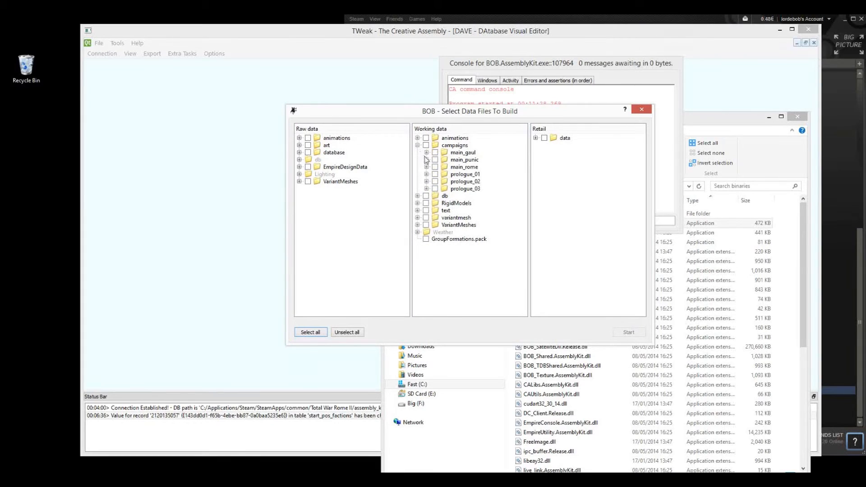
click(434, 167)
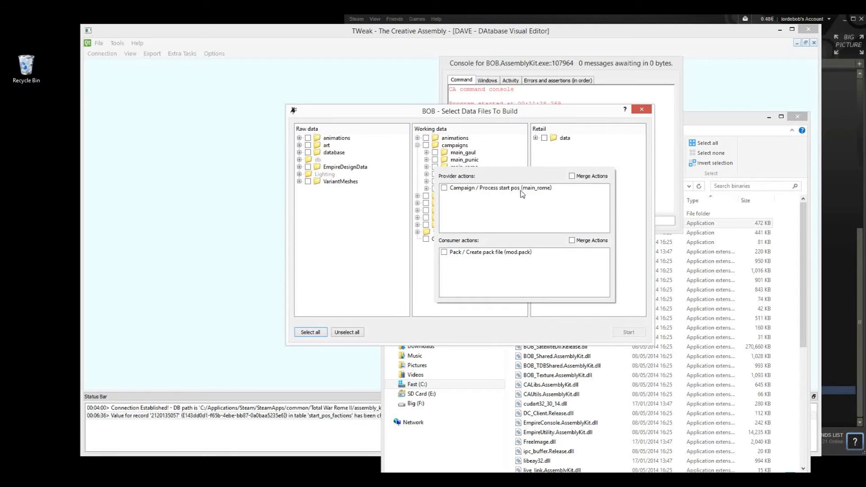
click(444, 189)
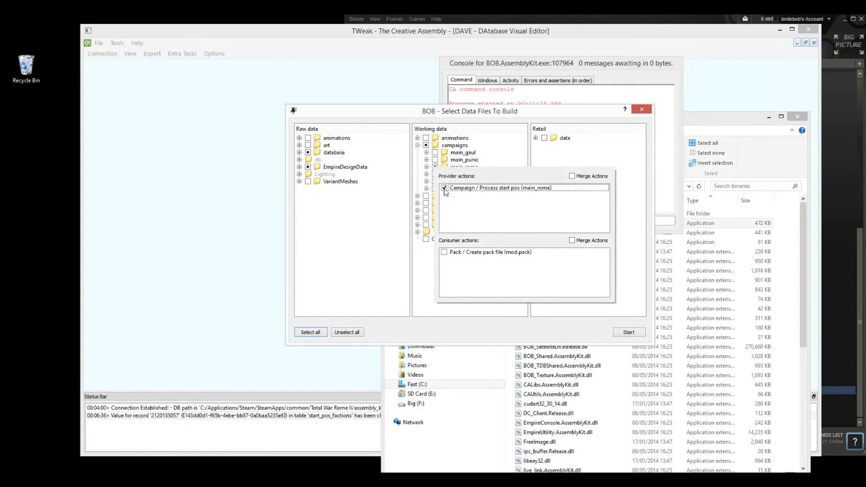
click(628, 333)
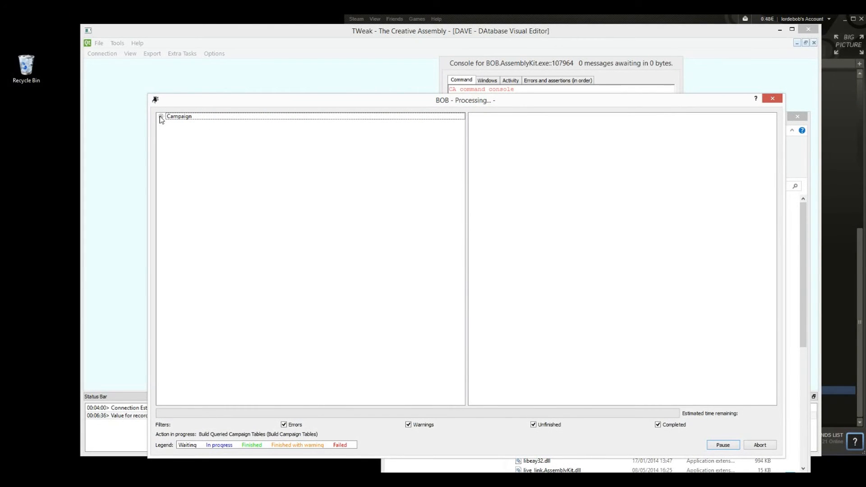
Expand the Campaign build tasks and examine the processed actions from start to end
click(161, 116)
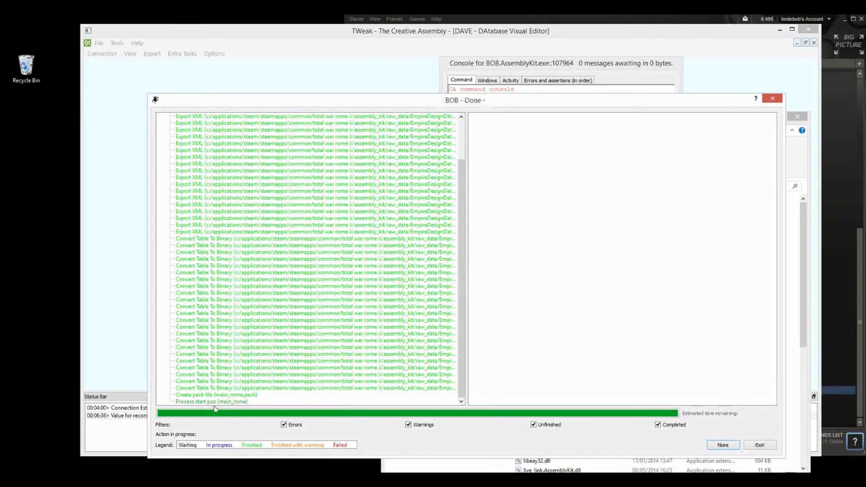
drag(461, 315, 461, 276)
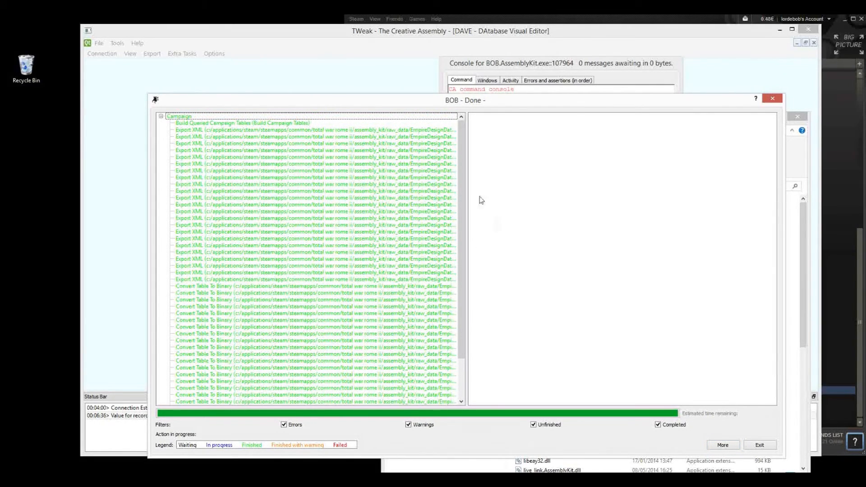
drag(460, 180, 440, 356)
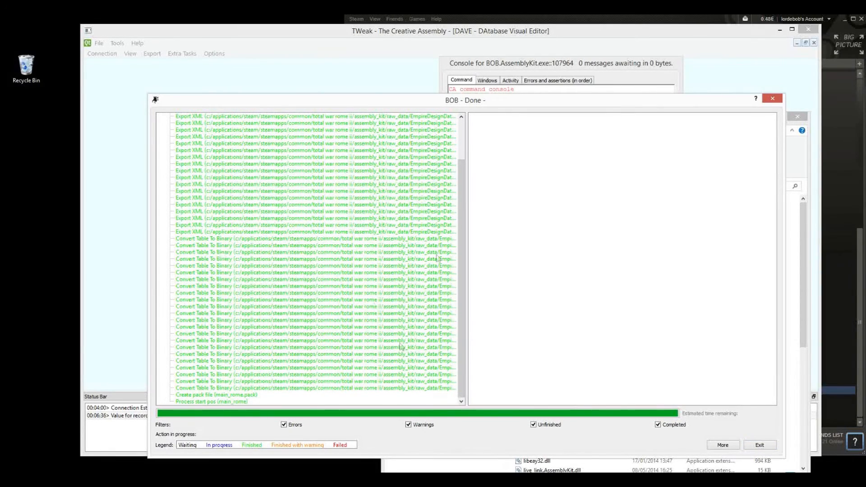
Exit BOB, browse to the assembly_kit\working_data\campaigns\main_rome folder and select the generated startpos file
click(760, 445)
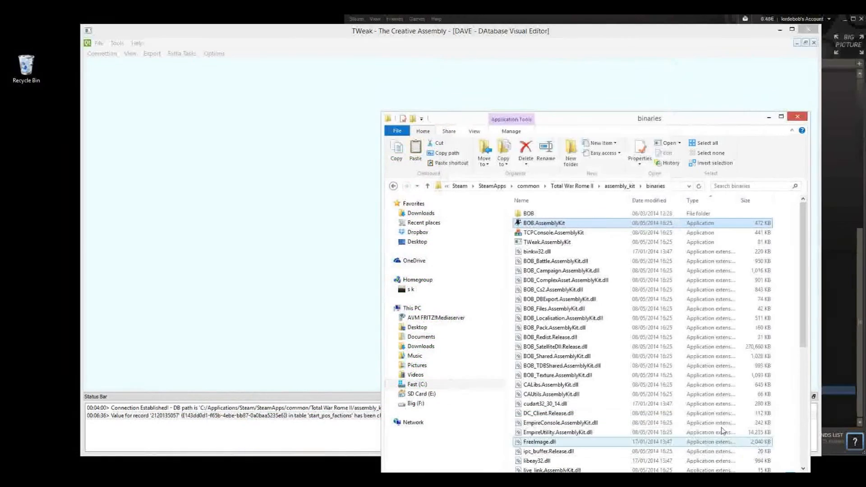
click(621, 187)
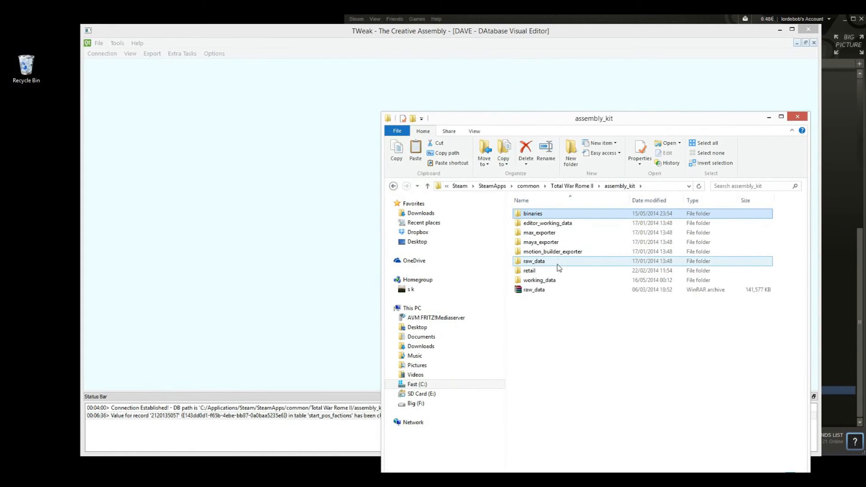
double_click(551, 282)
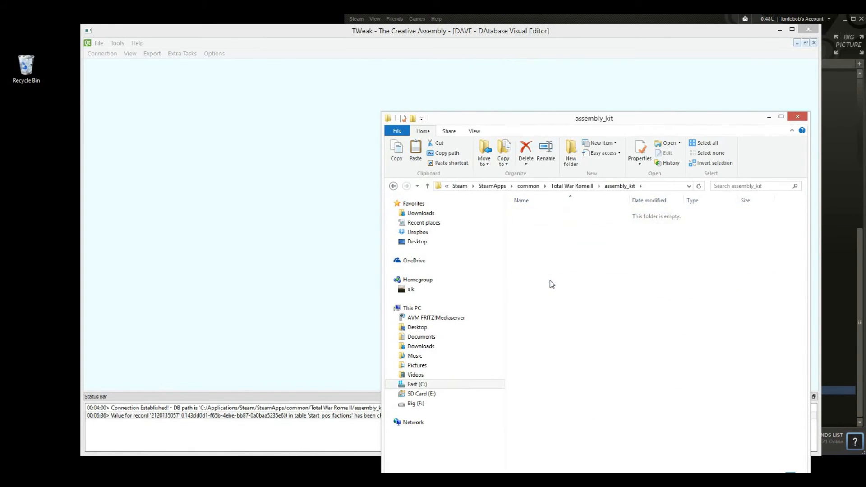
double_click(547, 214)
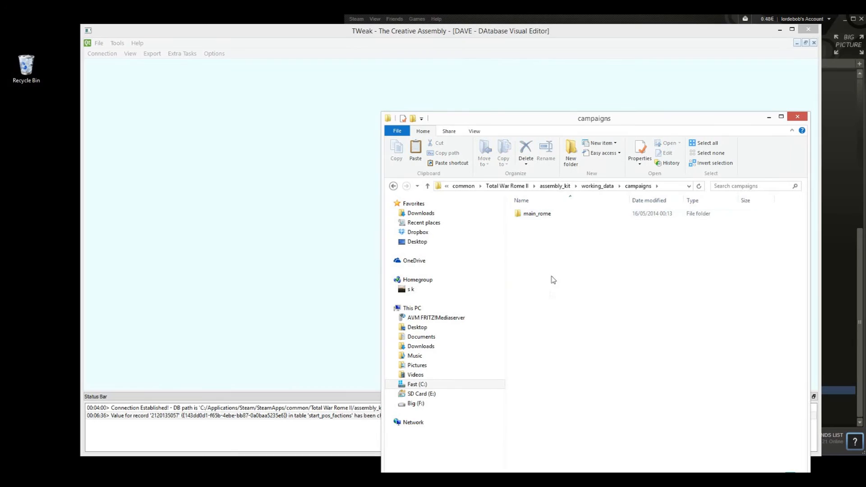
double_click(551, 216)
click(554, 218)
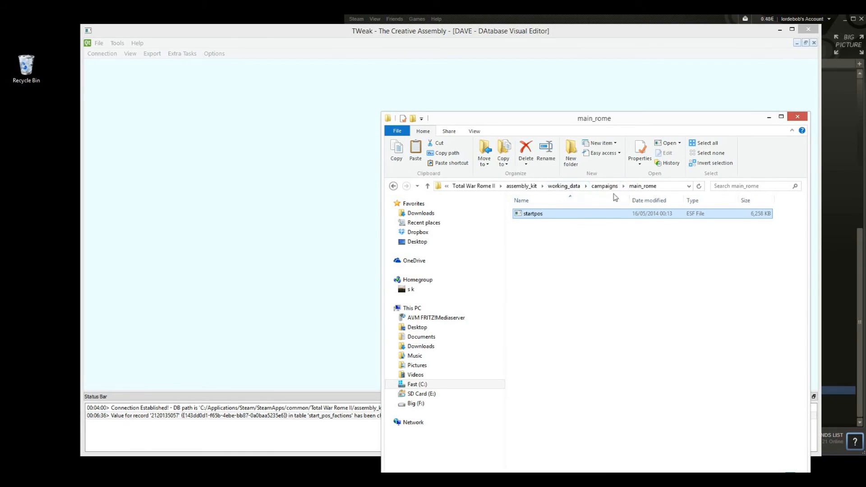
Launch EditSF from the generated startpos file and load startpos from the working data's main_rome folder
double_click(551, 215)
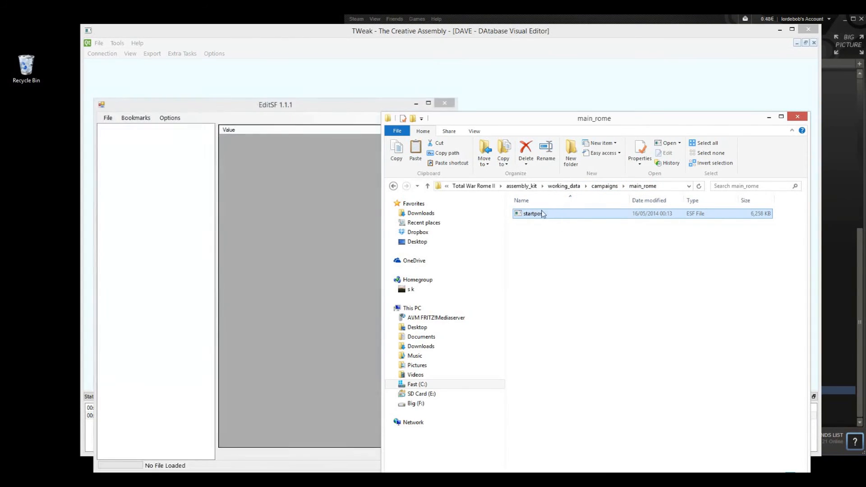
click(197, 114)
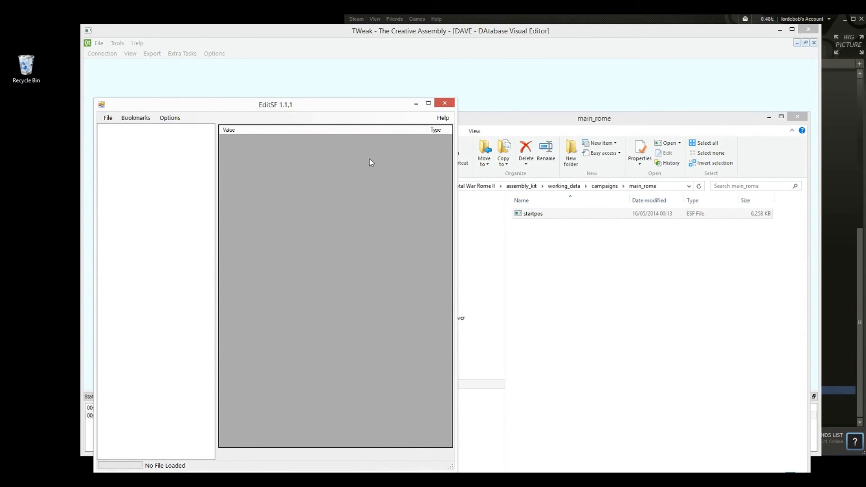
click(545, 213)
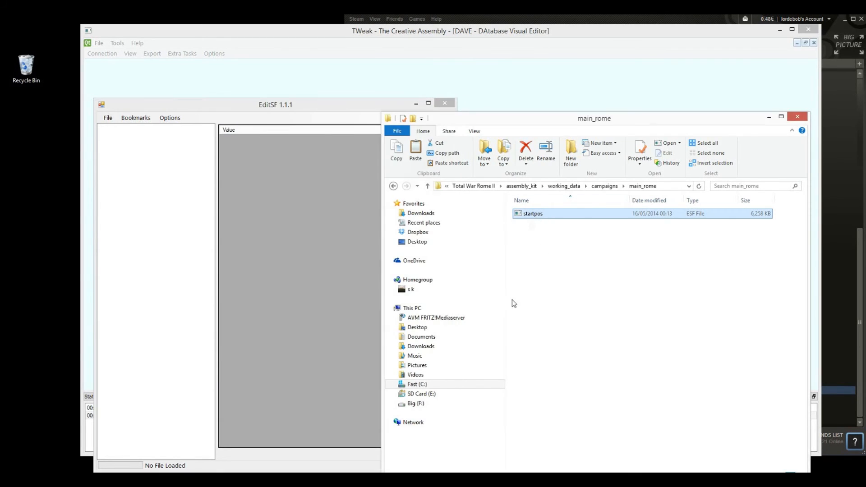
click(308, 237)
click(108, 118)
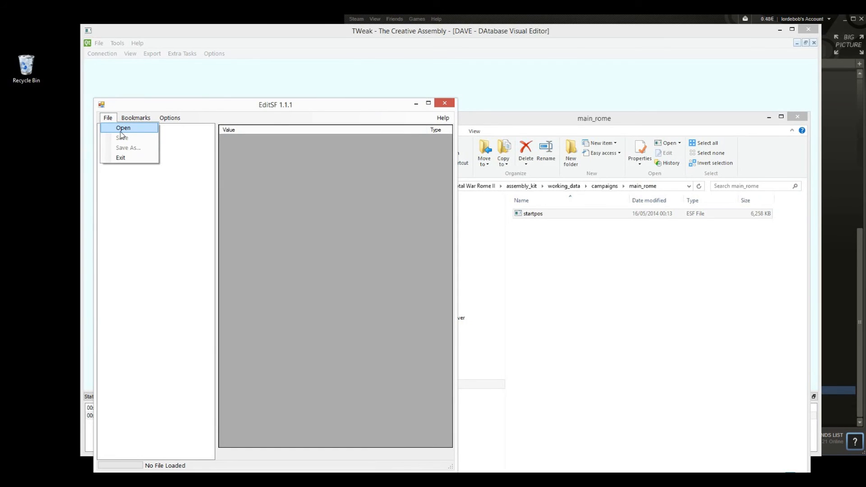
click(121, 131)
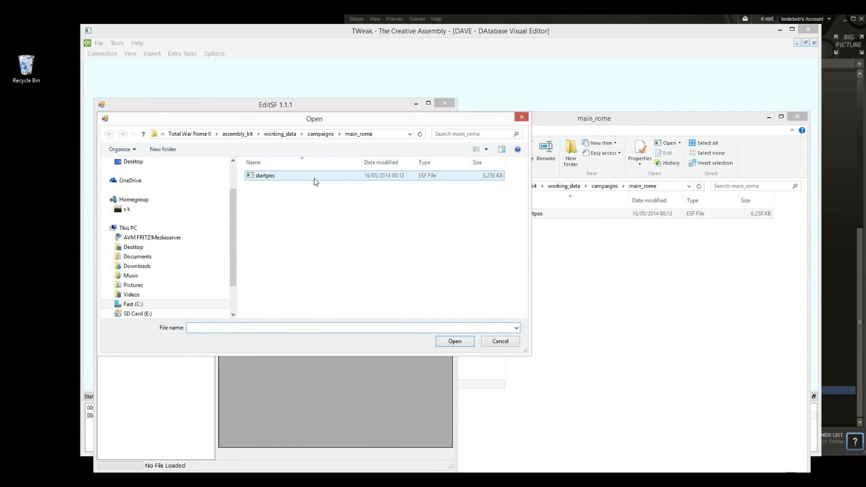
click(281, 175)
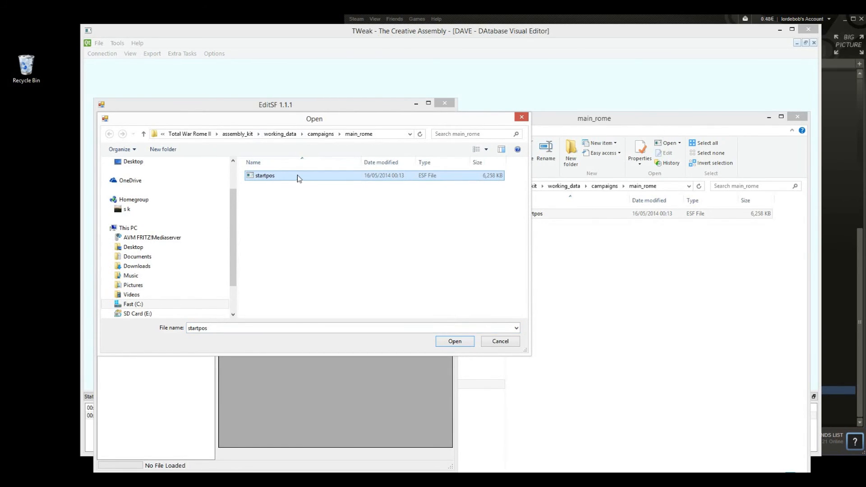
click(443, 341)
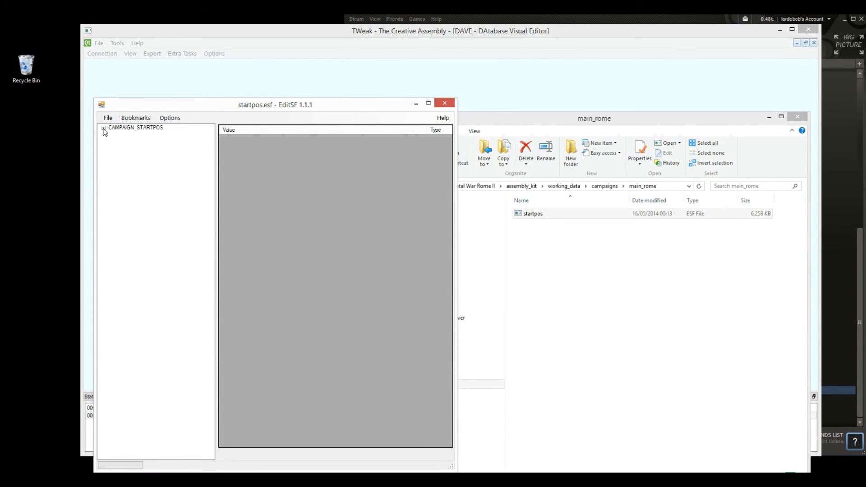
Expand the startpos tree through COMPRESSED_DATA, CAMPAIGN_ENV, CAMPAIGN_MODEL and WORLD down to FACTION_ARRAY - 0
click(103, 129)
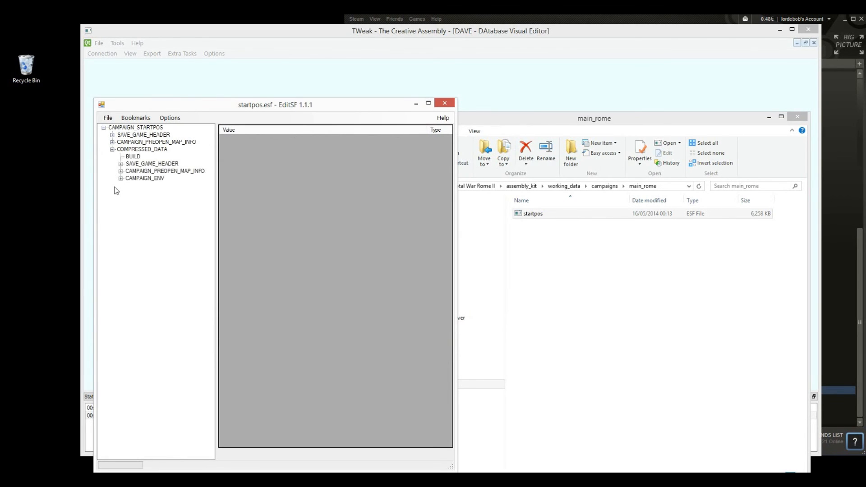
click(120, 178)
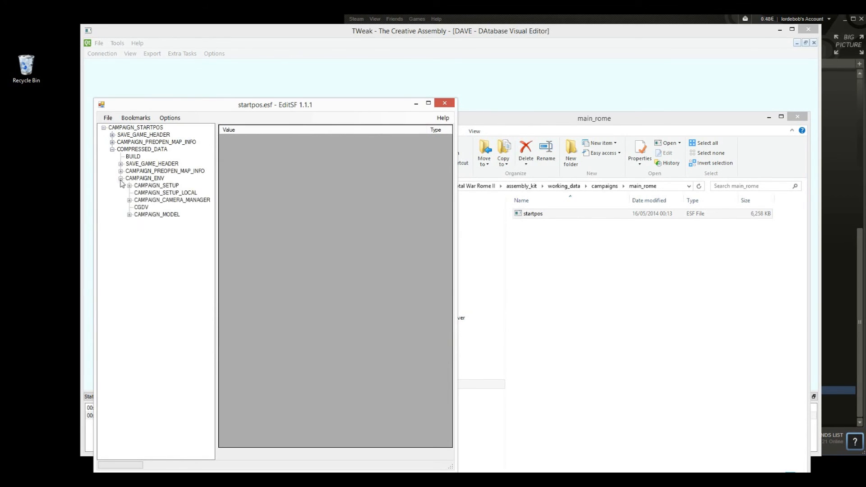
click(129, 215)
click(138, 251)
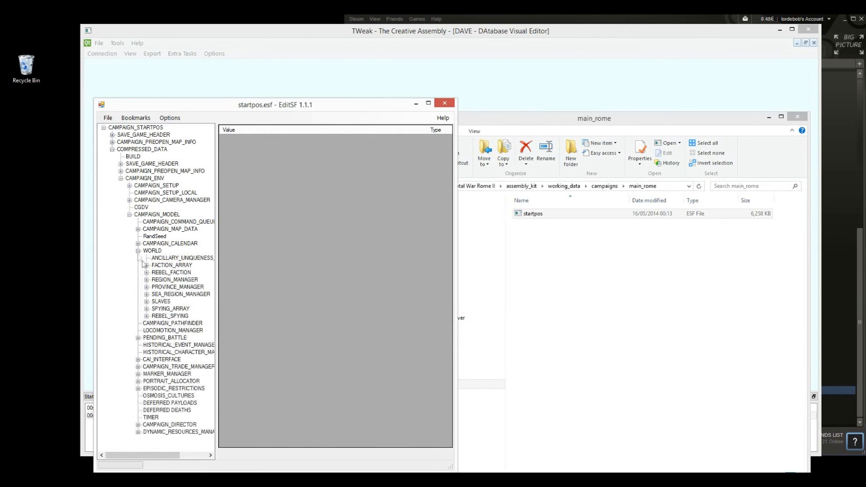
click(146, 271)
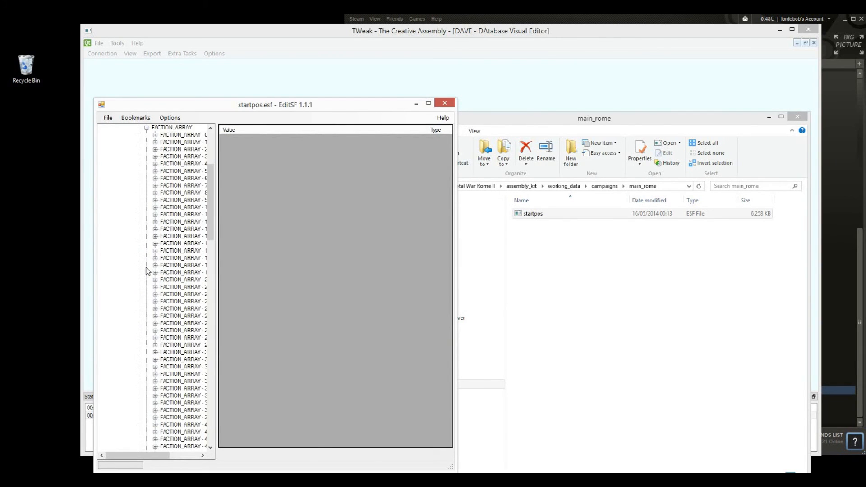
click(165, 128)
click(155, 135)
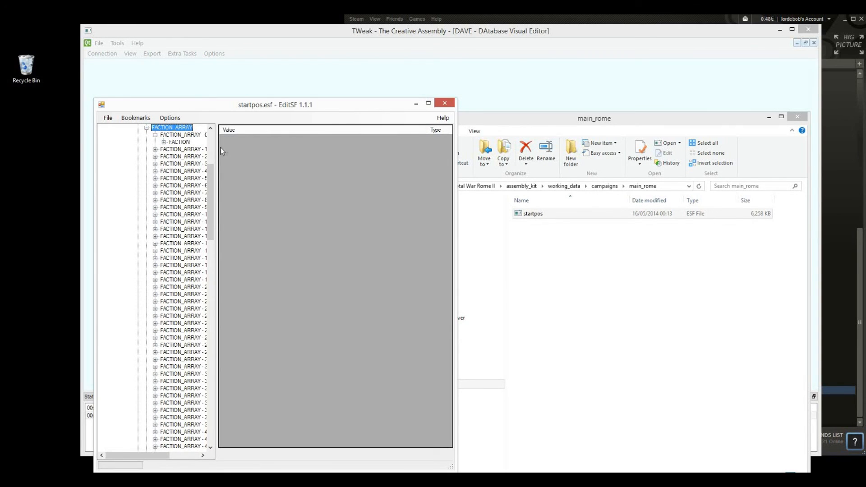
Enlarge the EditSF window, check the FACTION_ECONOMICS values of the first faction and close EditSF
drag(455, 162, 829, 221)
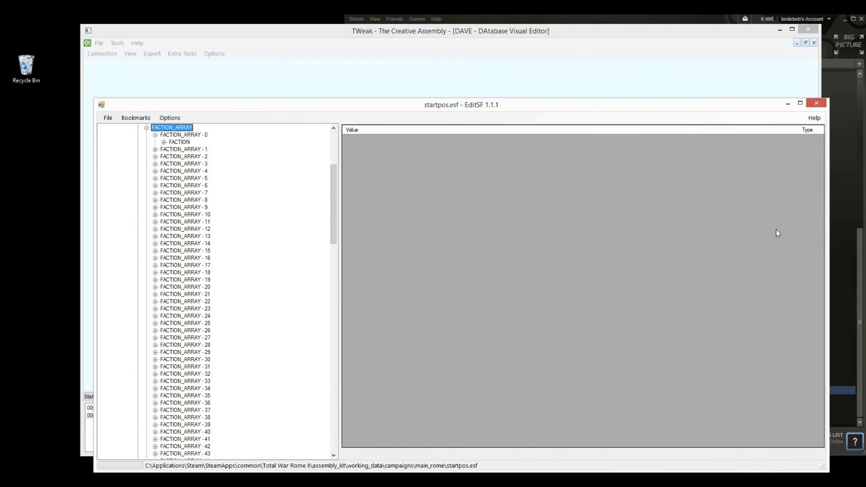
click(164, 142)
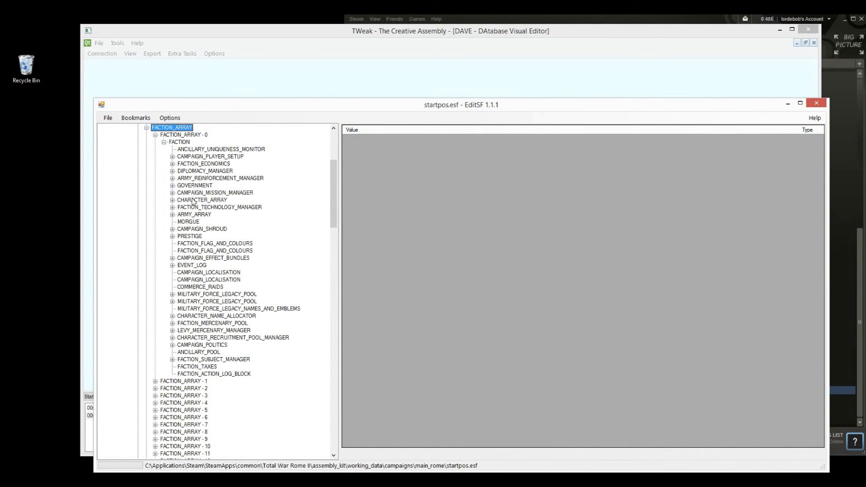
click(203, 164)
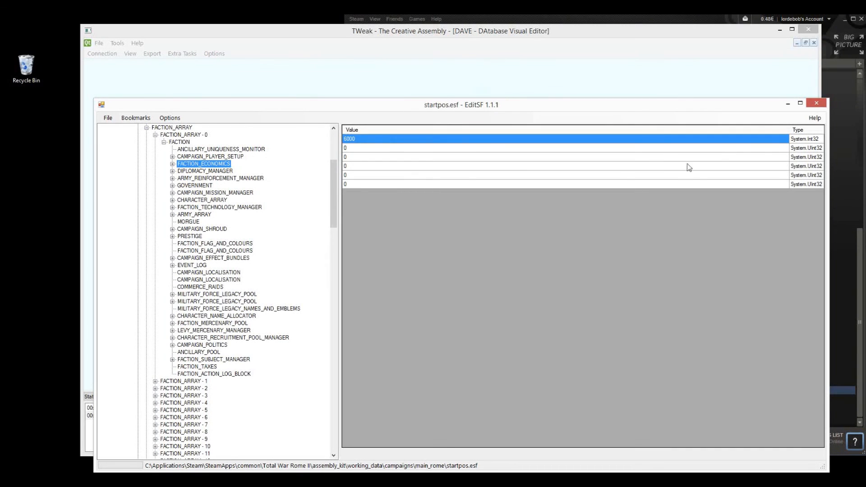
click(817, 104)
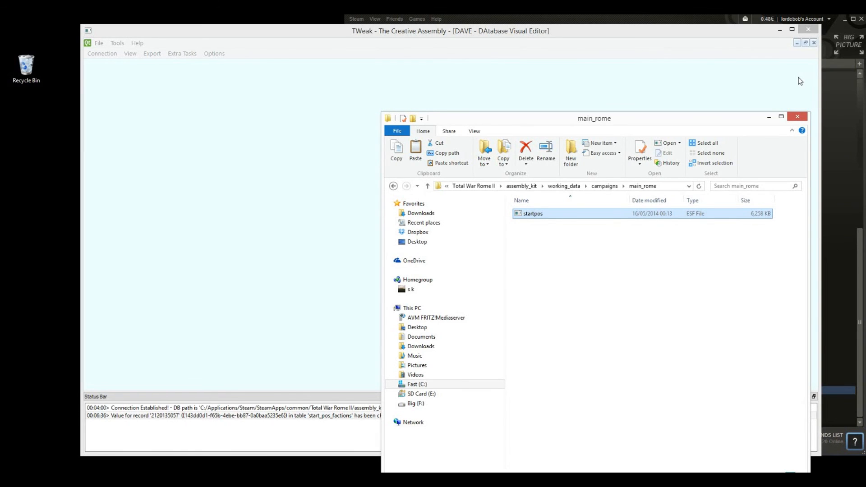
Browse from the generated startpos file's folder to the game's own data\campaigns\main_rome folder
click(548, 214)
click(558, 233)
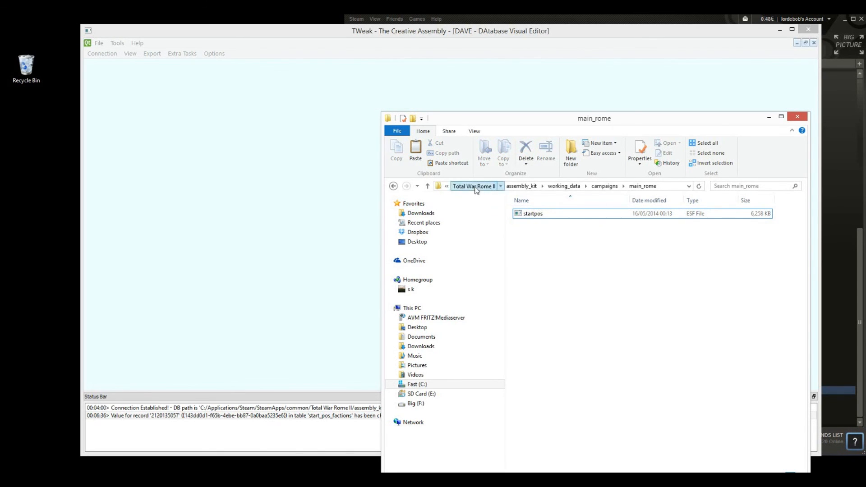
click(474, 186)
double_click(534, 224)
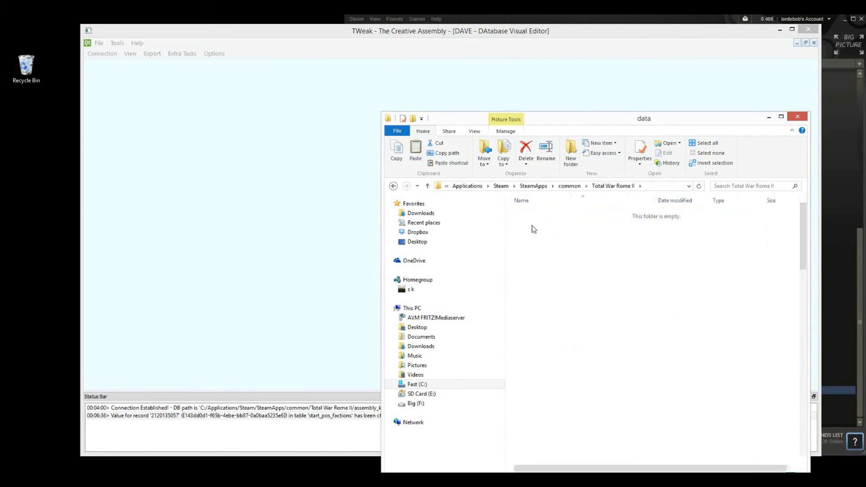
double_click(537, 215)
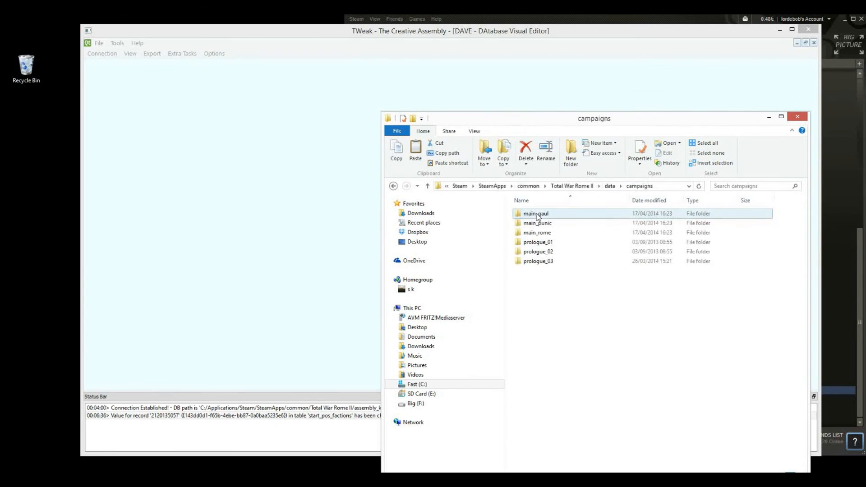
double_click(534, 233)
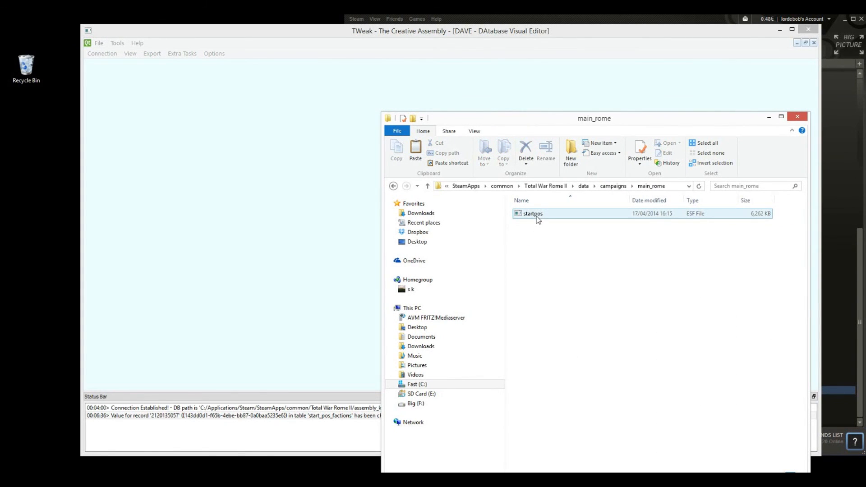